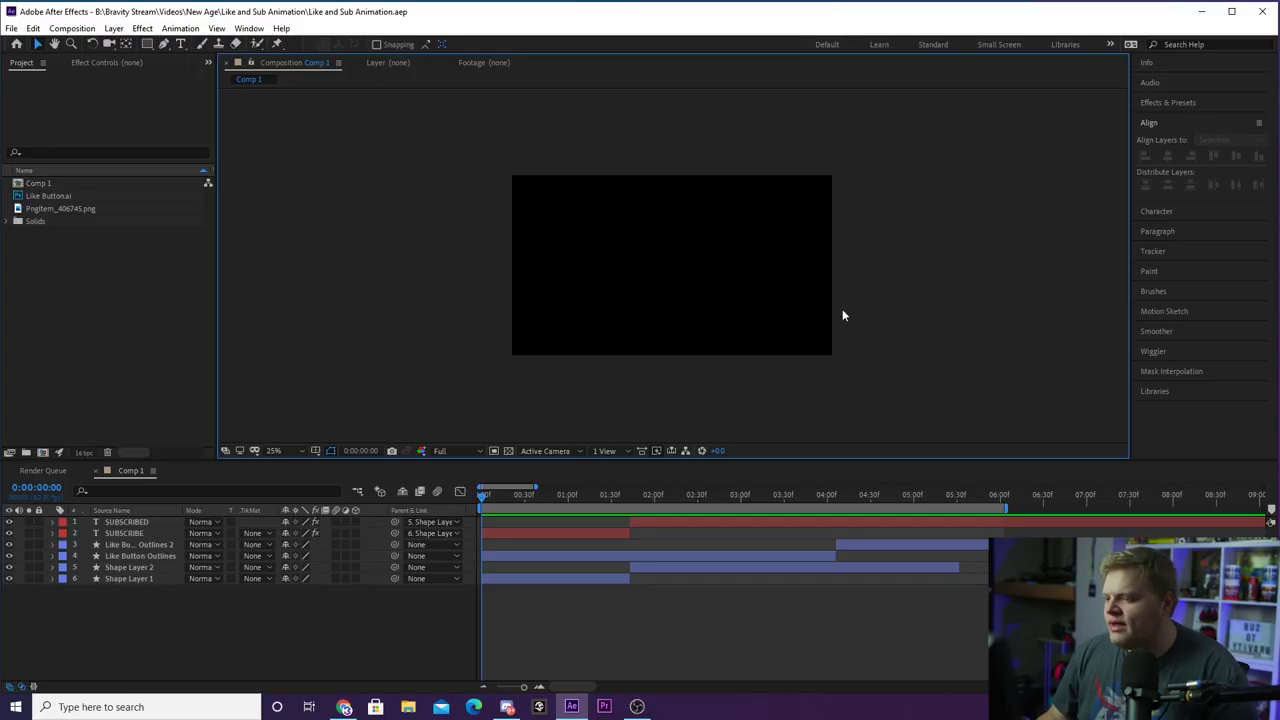
Step: Preview the finished SUBSCRIBE button animation, scrubbing through to the SUBSCRIBED state
click(342, 484)
key(h)
key(space)
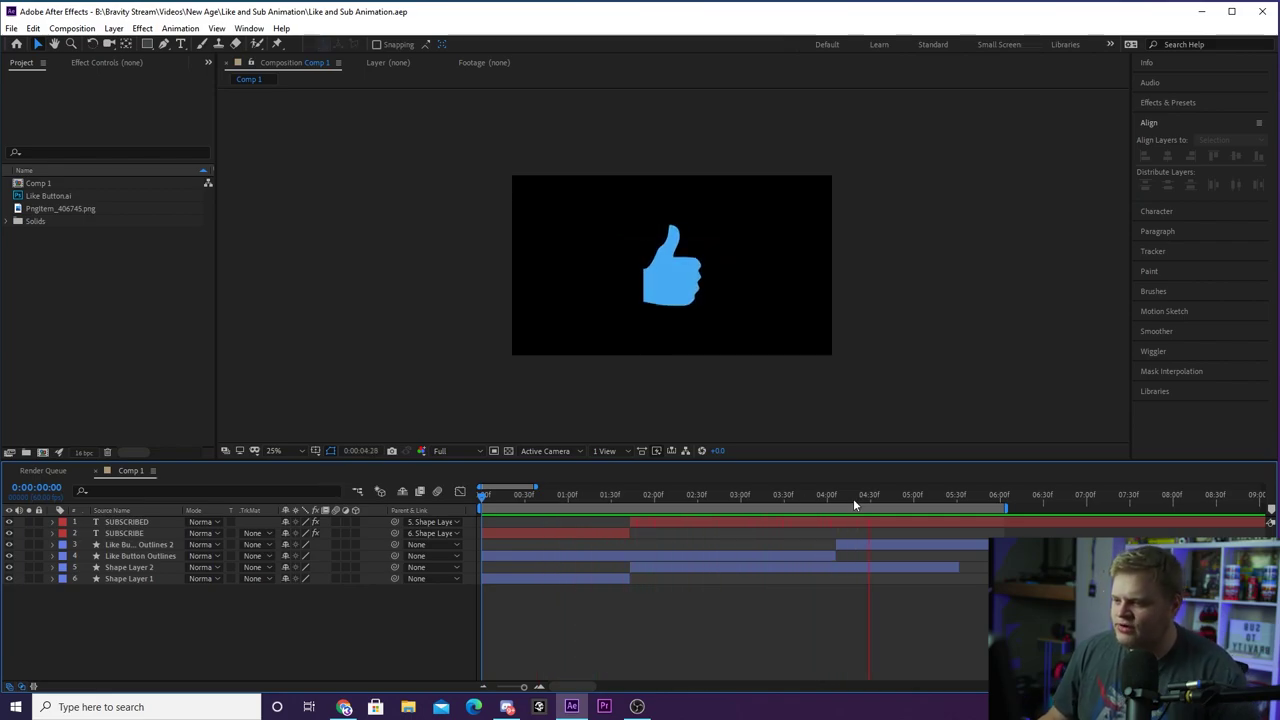
key(space)
drag(806, 494, 565, 503)
drag(484, 503, 482, 503)
key(space)
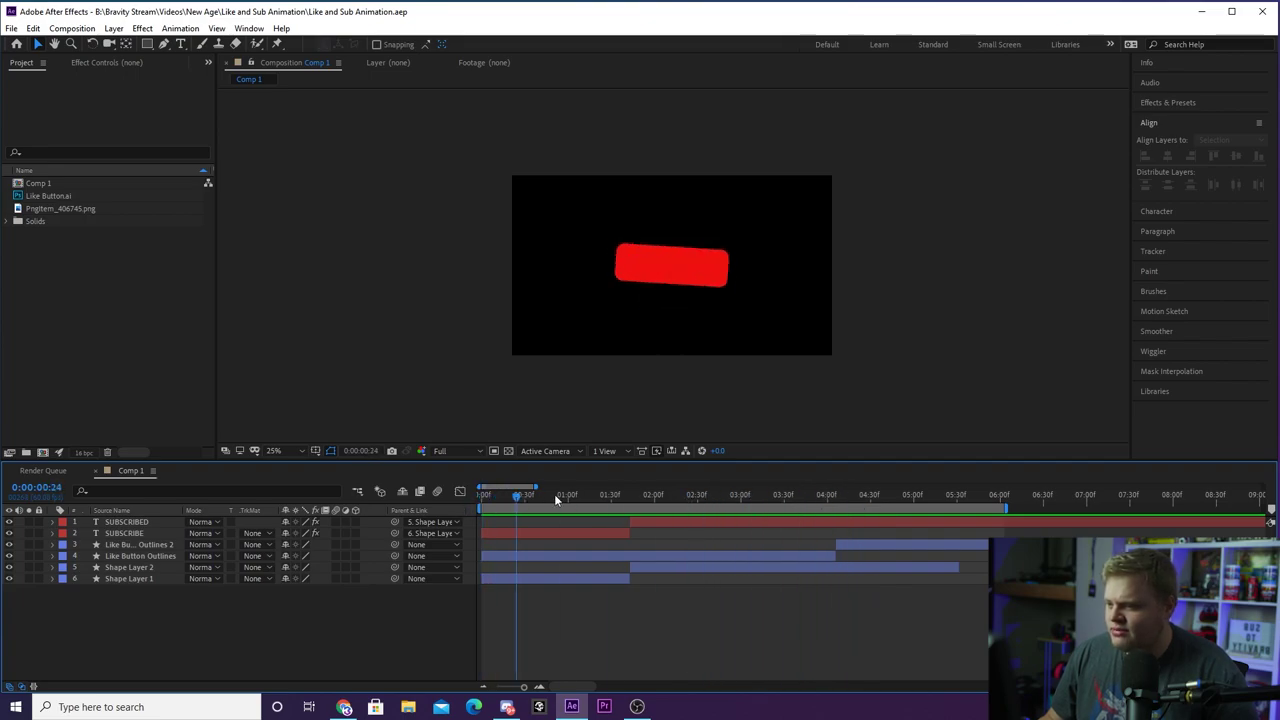
key(space)
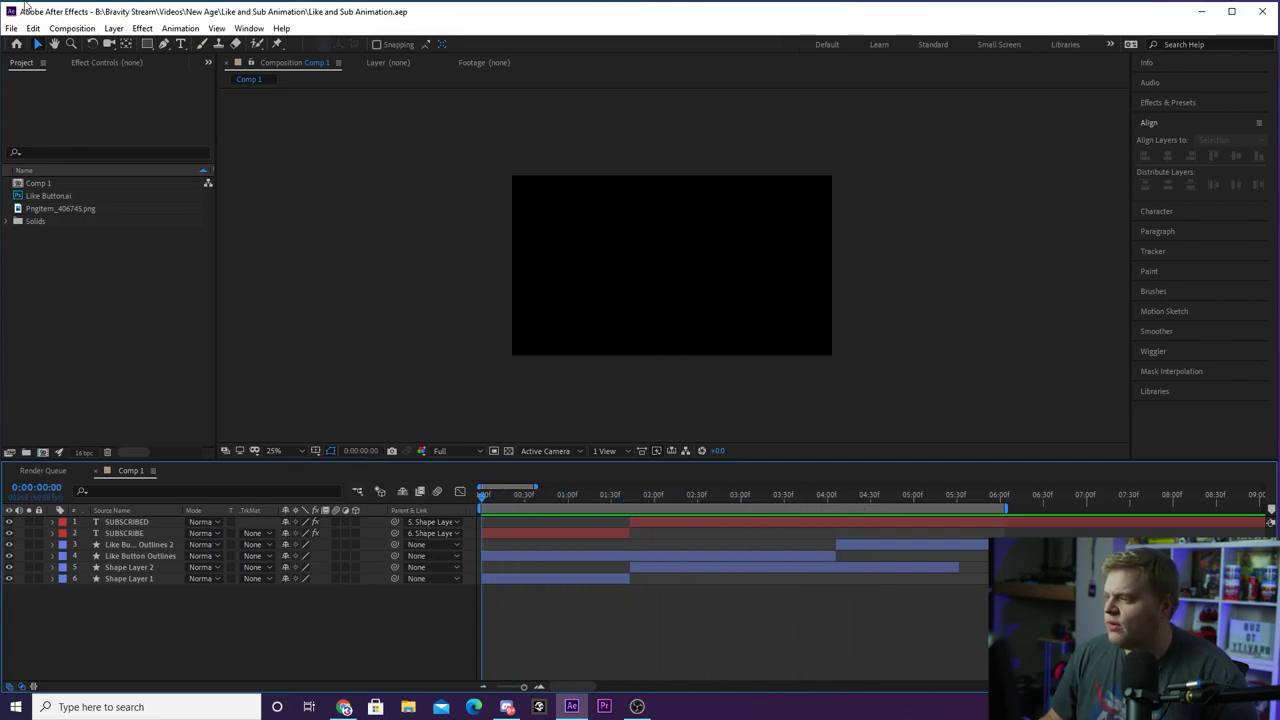
Step: Create a new composition named Tutorial
click(71, 29)
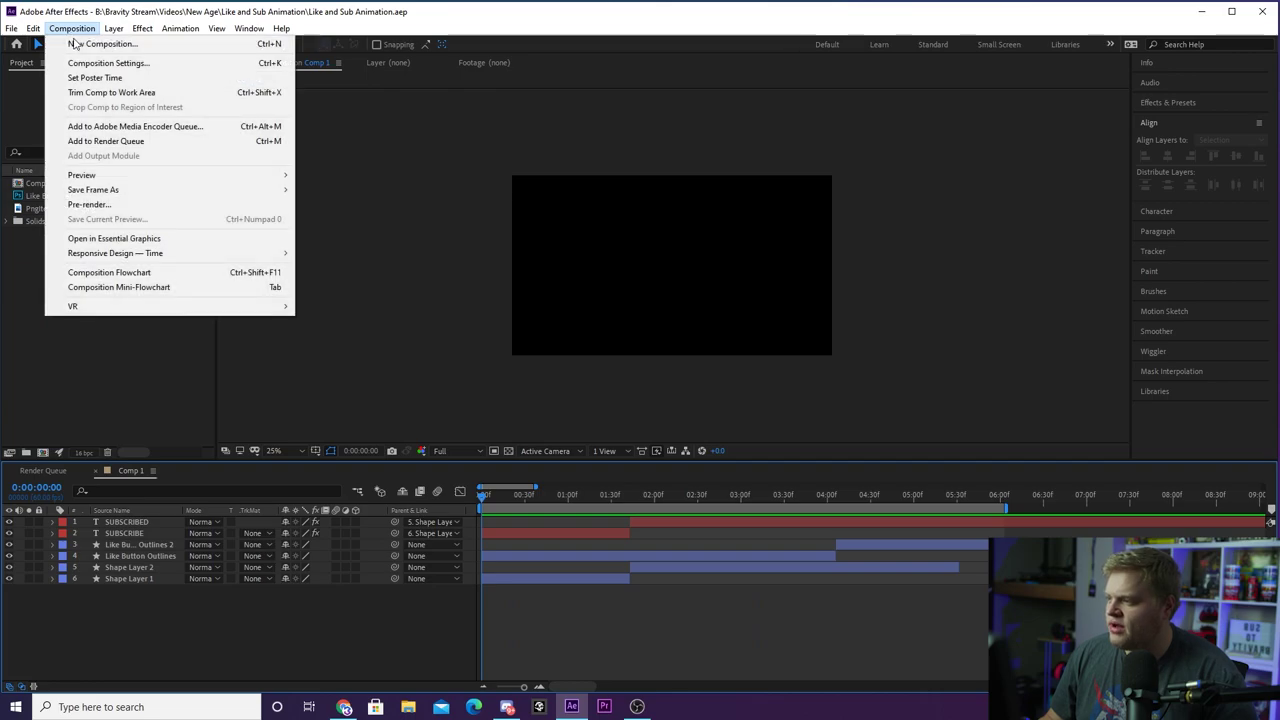
click(120, 45)
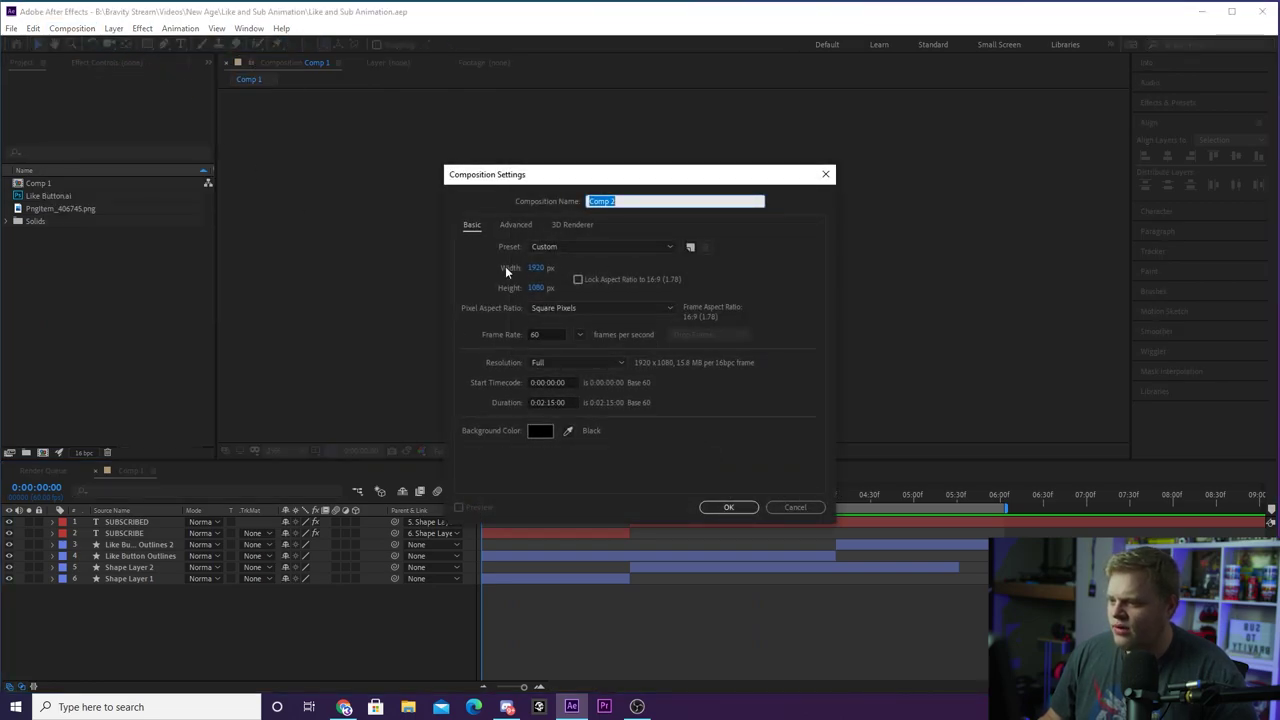
text(Tu)
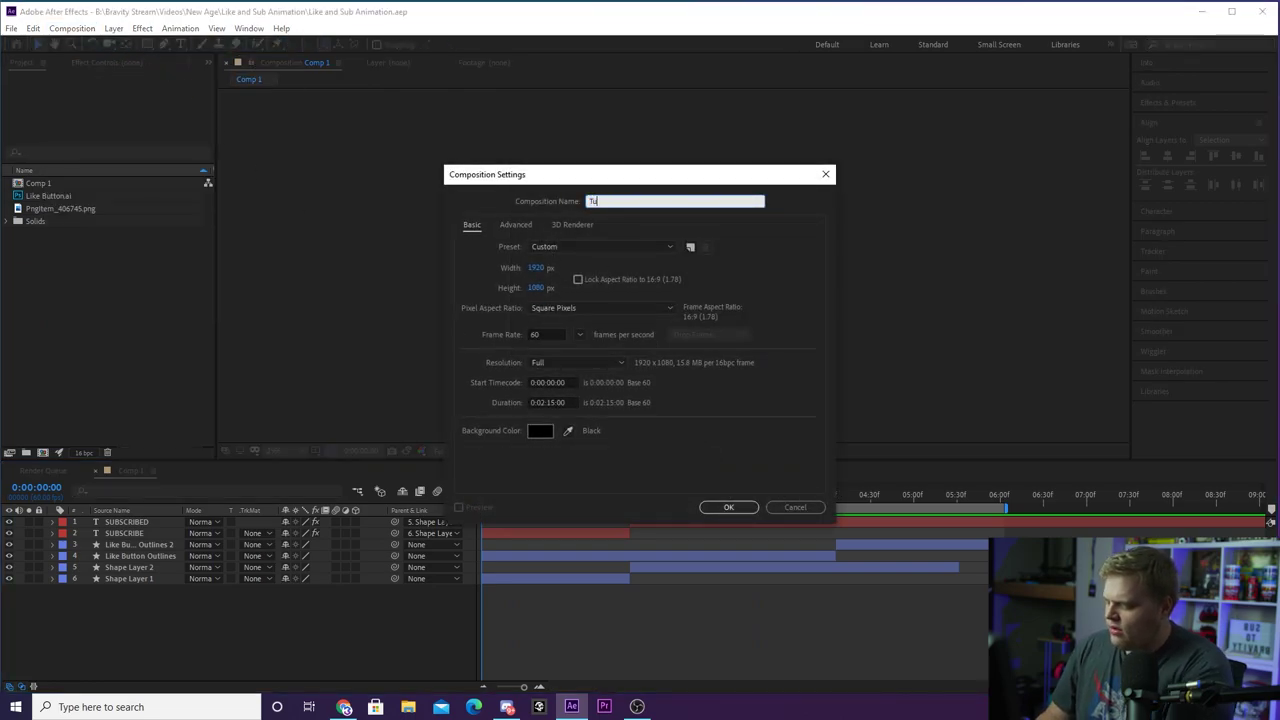
text(torial)
key(Return)
Step: Draw a wide rounded rectangle across the composition centre, with the viewer at 50%
click(407, 580)
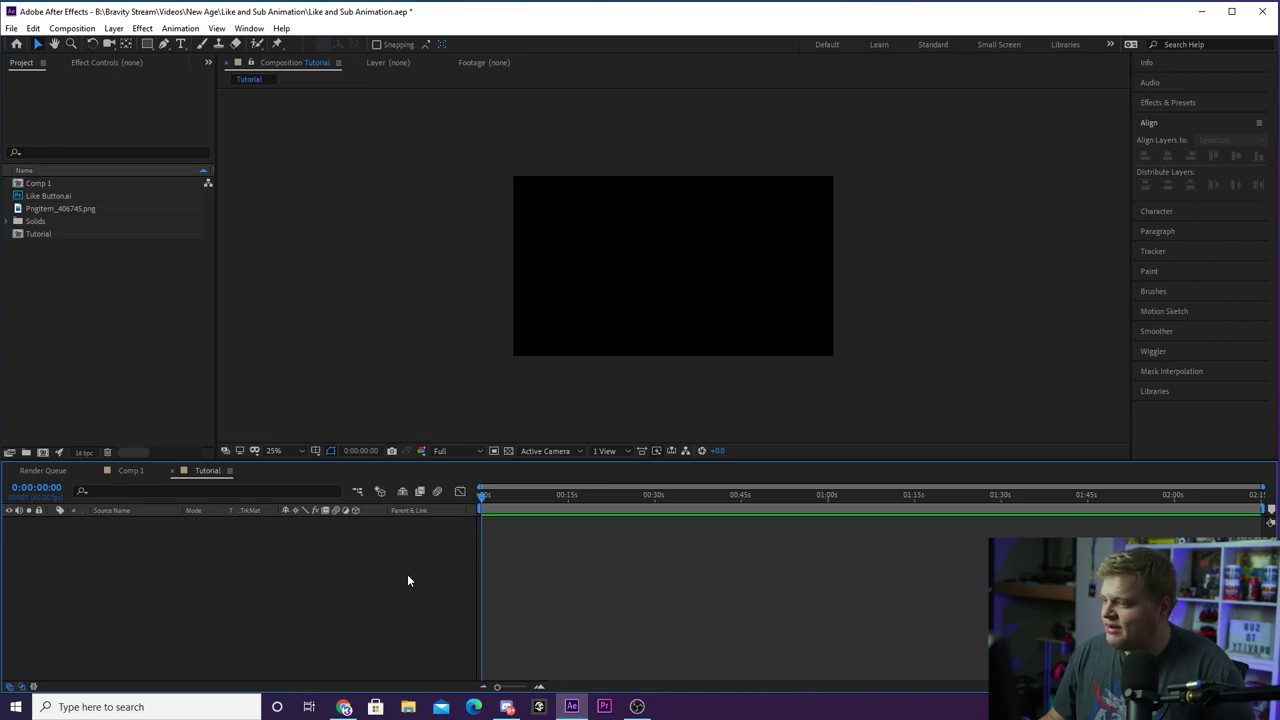
click(148, 47)
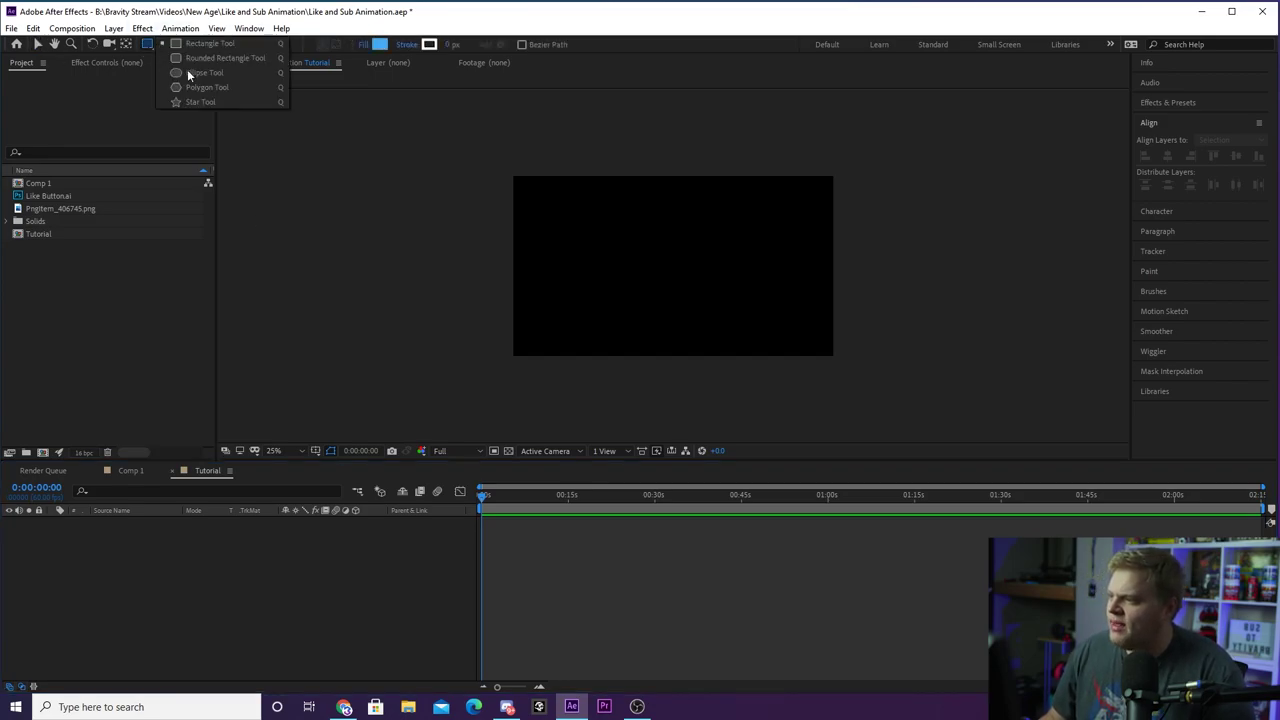
click(226, 57)
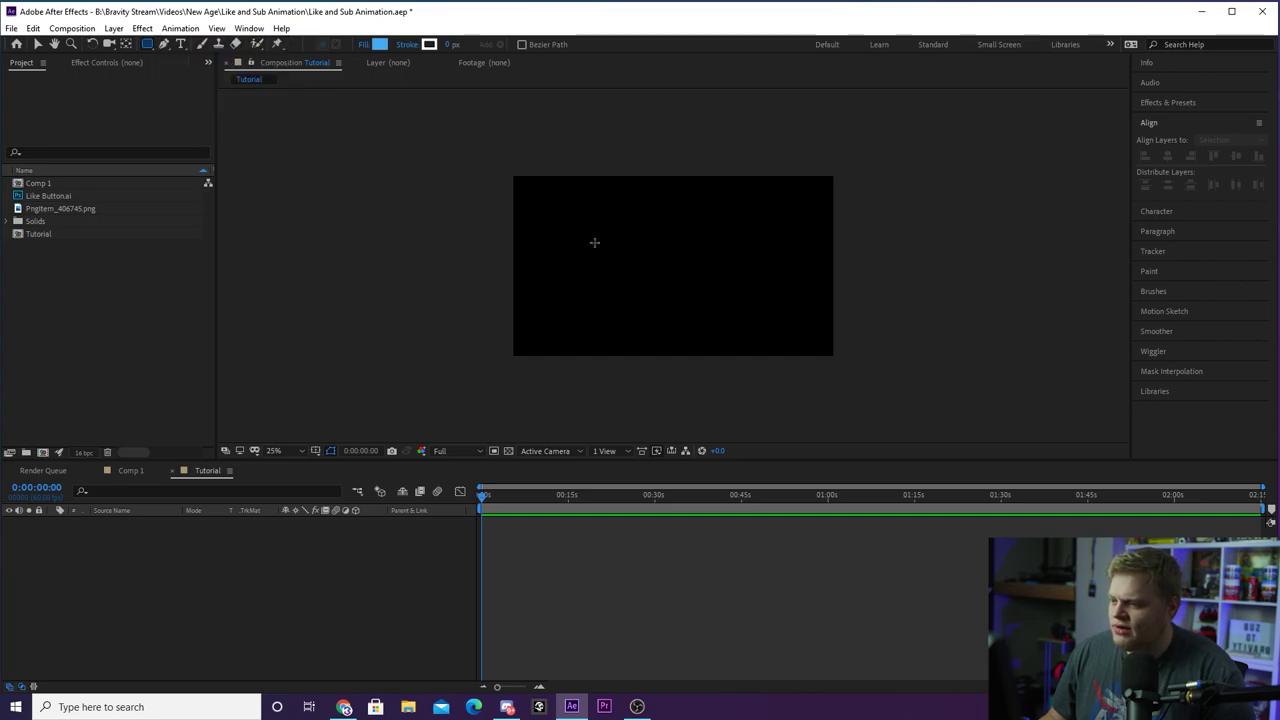
mouse_move(589, 240)
mouse_down()
mouse_move(737, 300)
mouse_move(758, 292)
mouse_up()
click(747, 228)
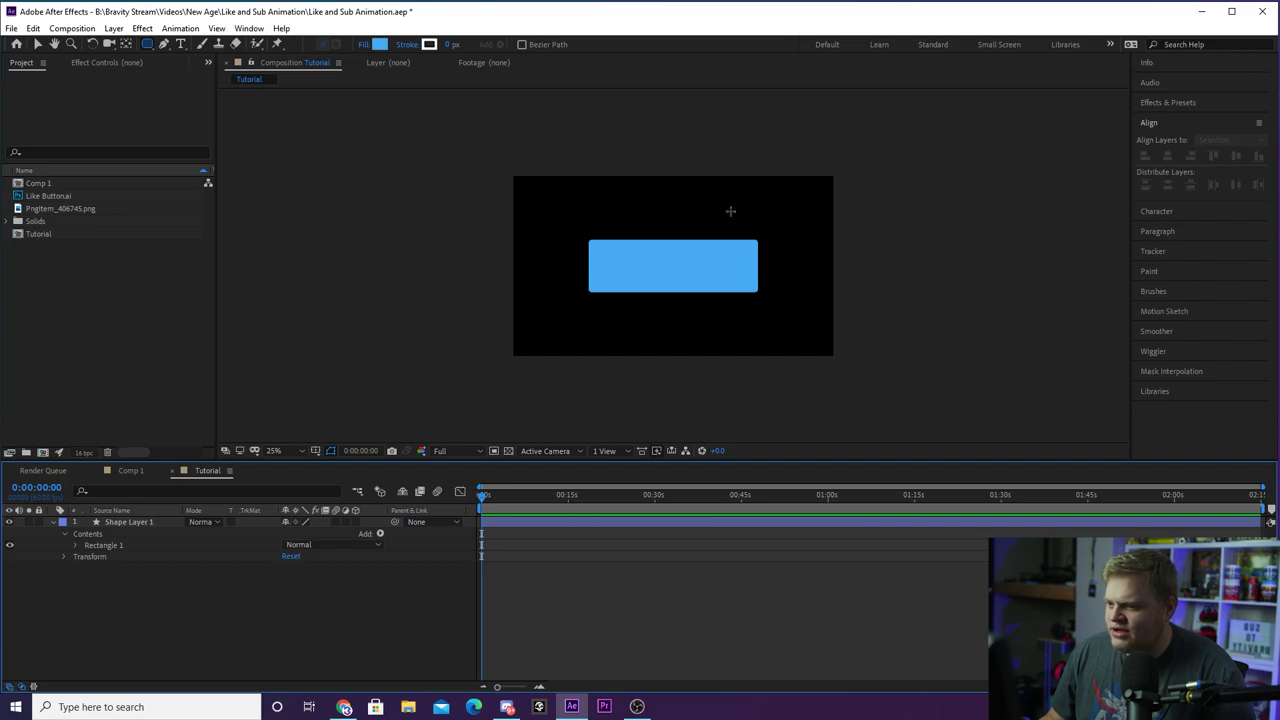
key(v)
key(period)
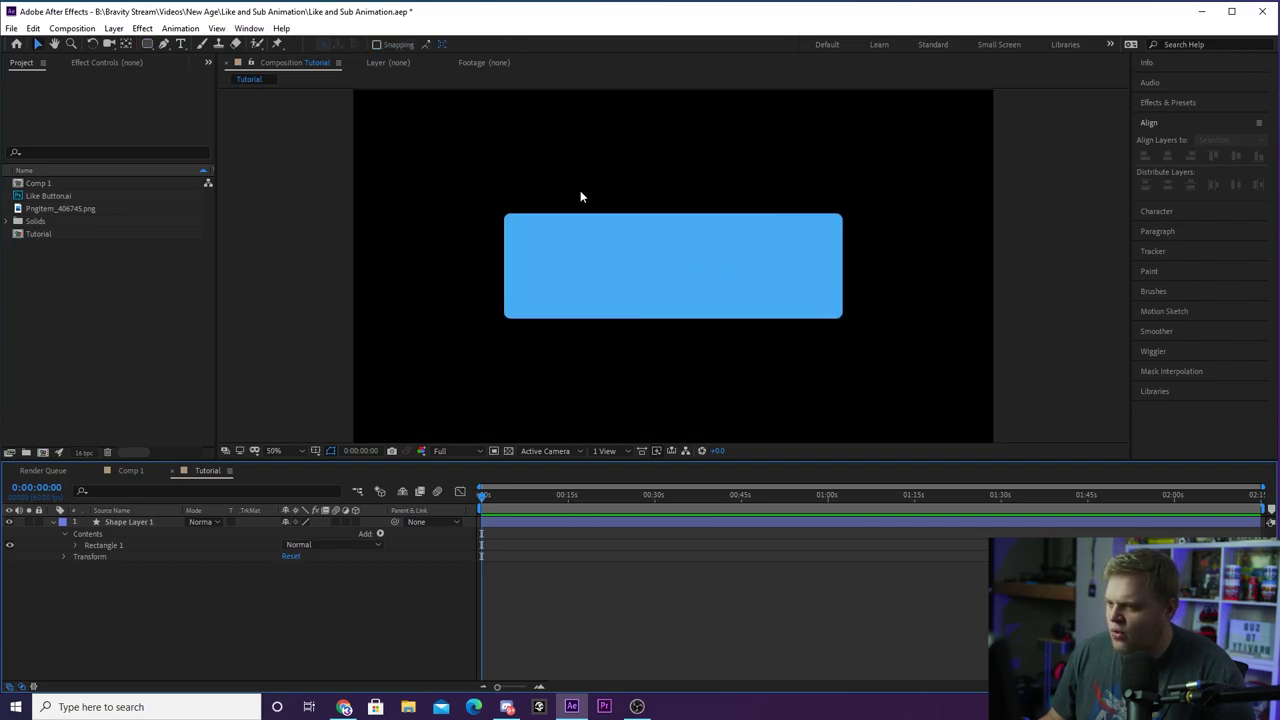
Step: Set the Rectangle Path's corner Roundness to 60
click(147, 523)
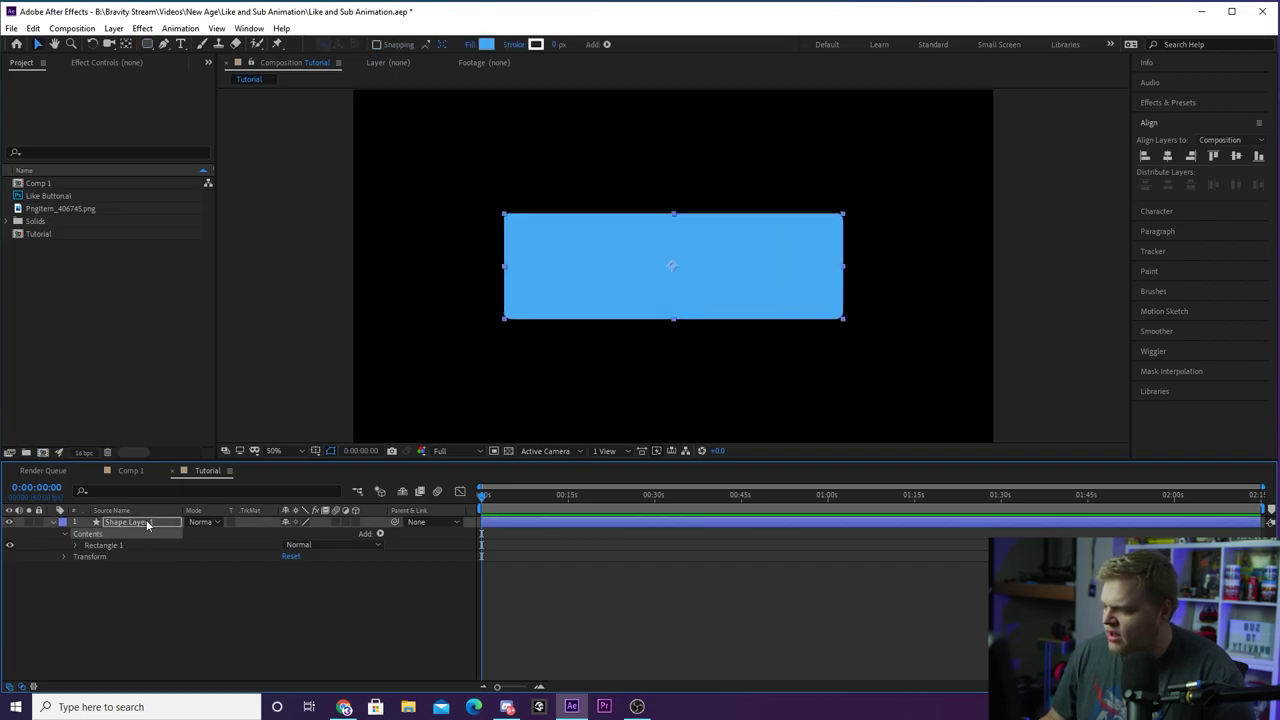
click(75, 545)
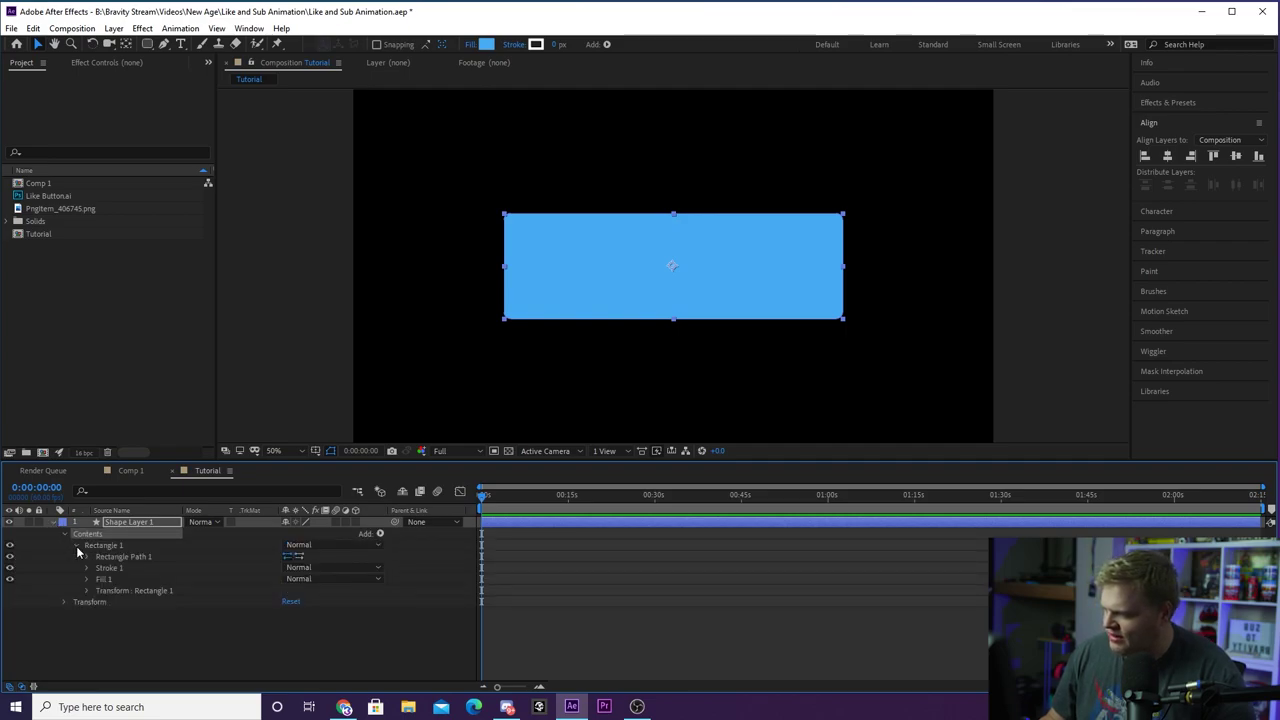
click(87, 557)
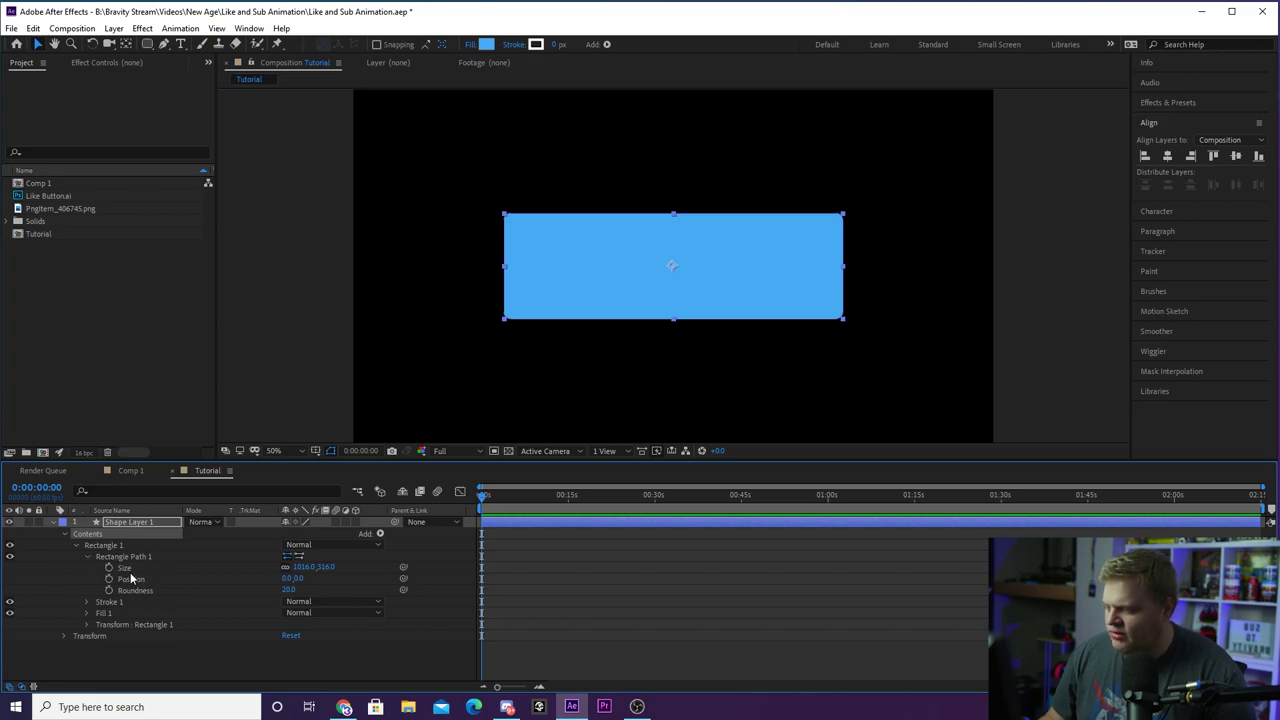
mouse_move(288, 590)
mouse_down()
mouse_move(332, 590)
mouse_move(309, 589)
mouse_up()
click(296, 660)
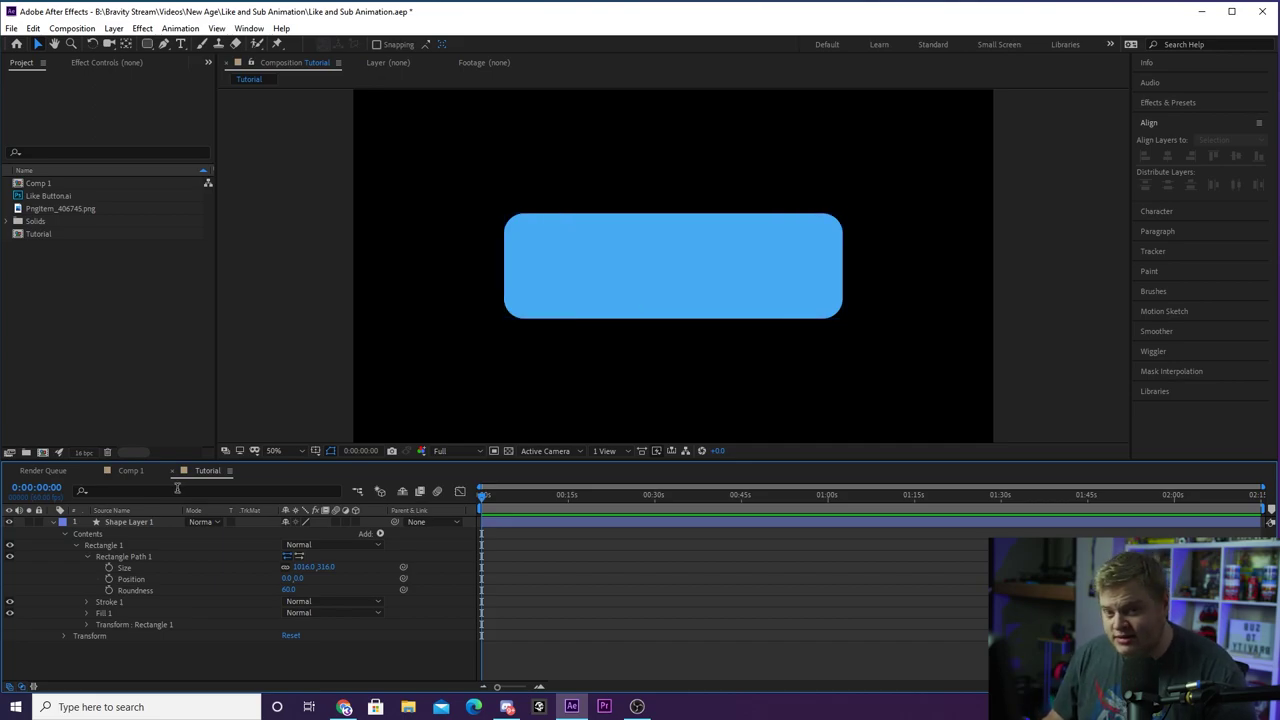
Step: Change the rectangle's fill colour from blue to saturated red (E91F1F)
click(145, 522)
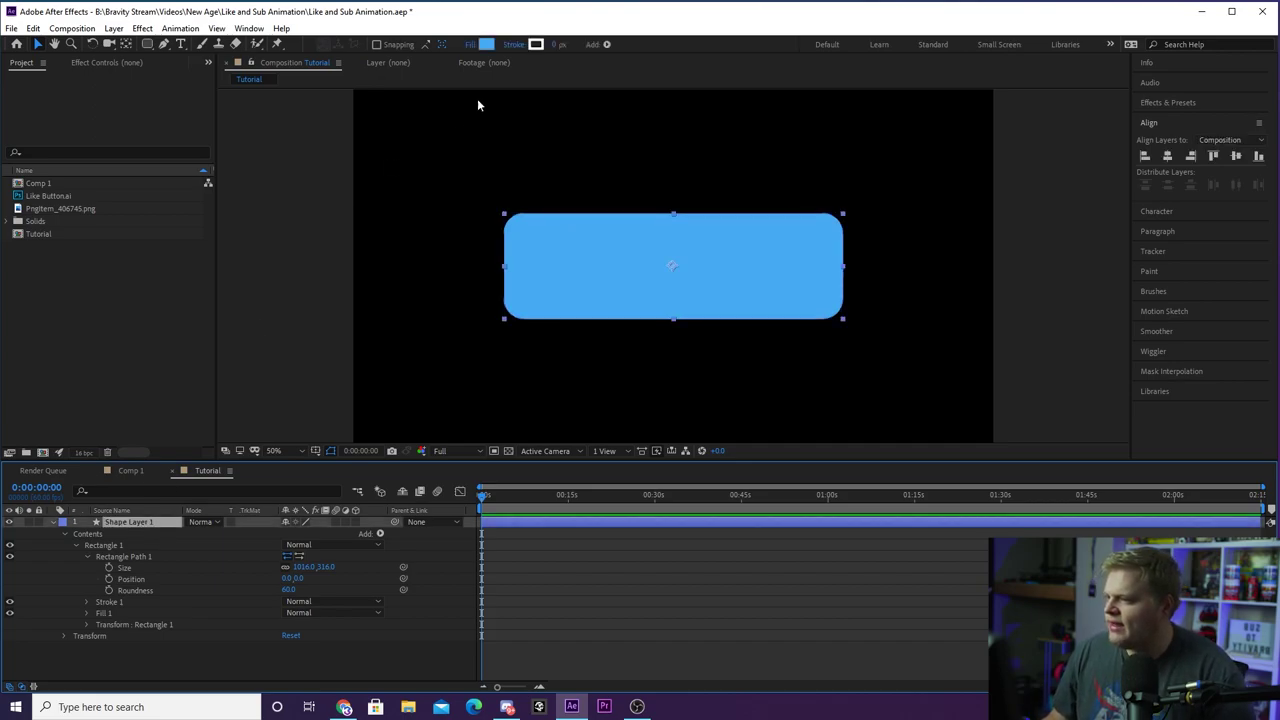
click(486, 45)
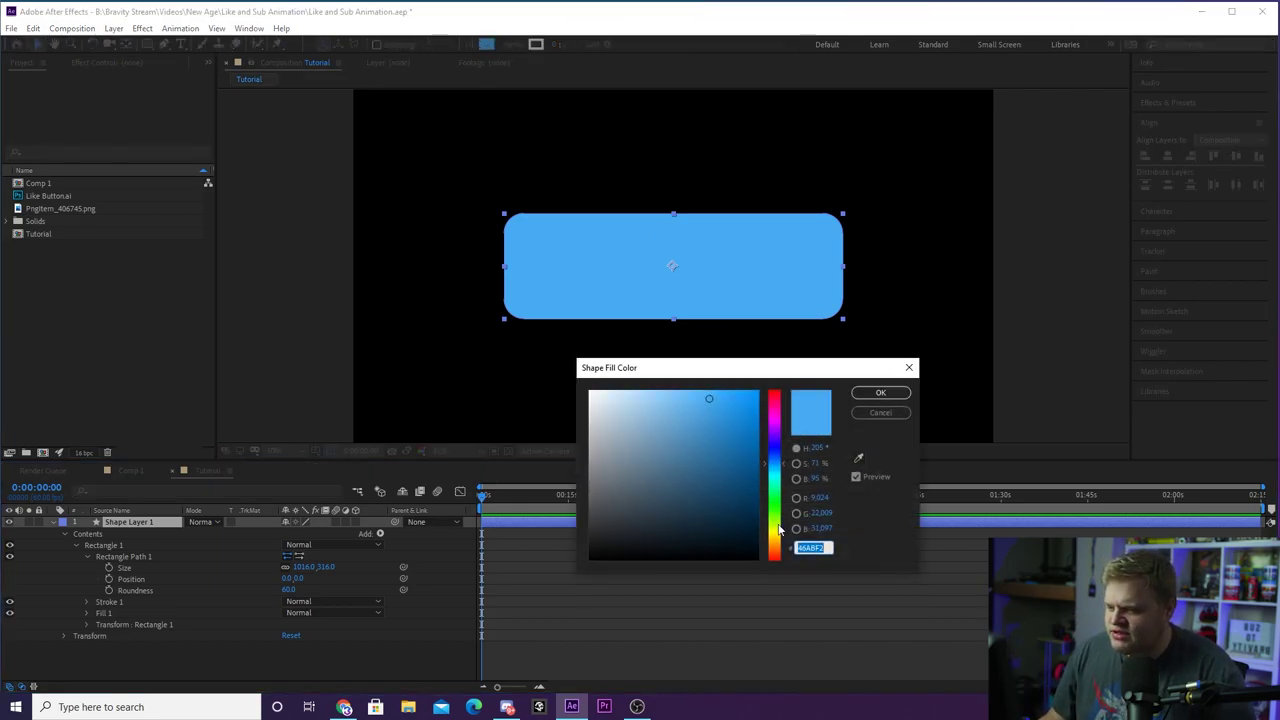
drag(779, 530, 776, 557)
mouse_move(720, 412)
mouse_down()
mouse_move(740, 417)
mouse_move(737, 404)
mouse_up()
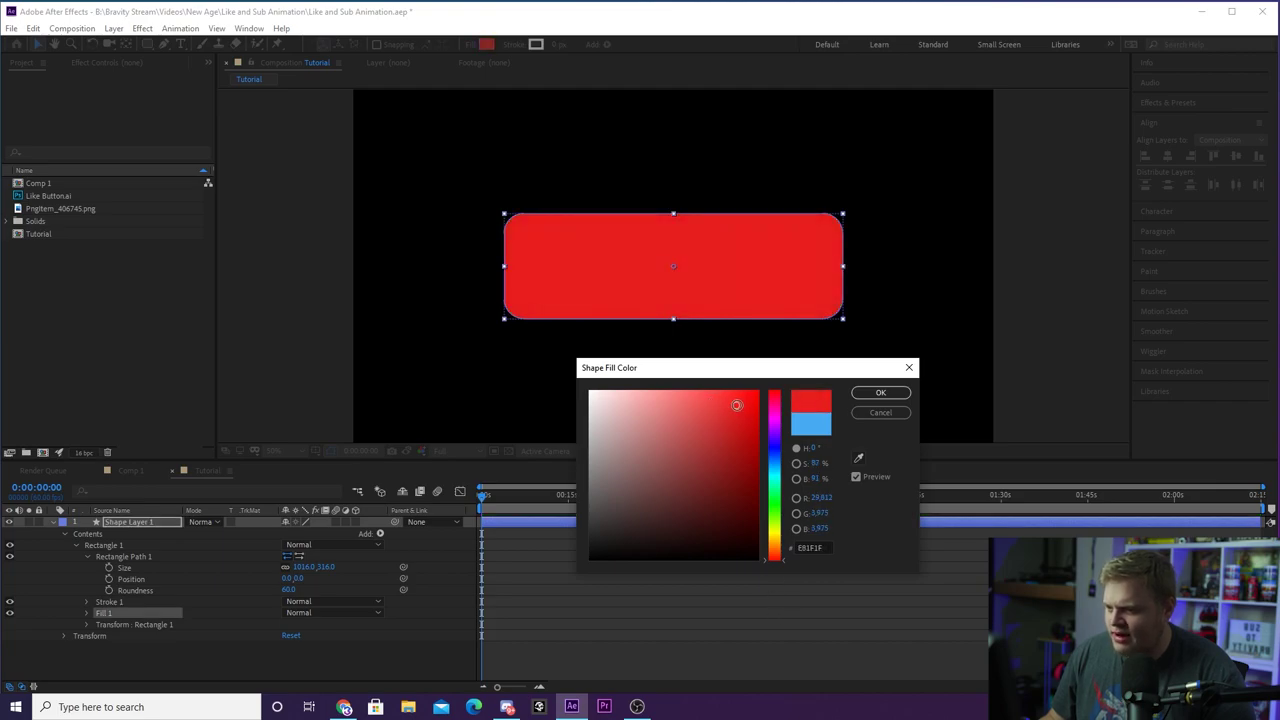
click(893, 395)
click(357, 647)
scroll(736, 121, down, 2)
scroll(667, 274, up, 2)
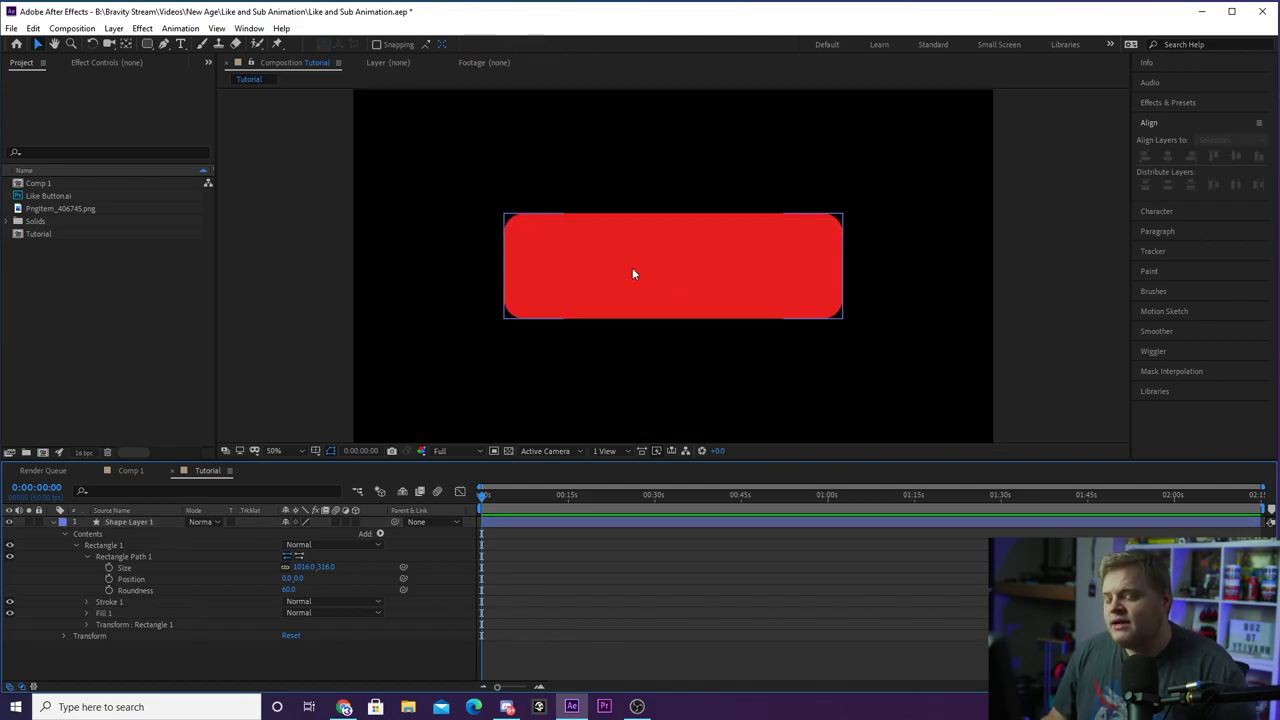
Step: Add a SUBSCRIBE text layer on the red button in Roboto Black
click(307, 660)
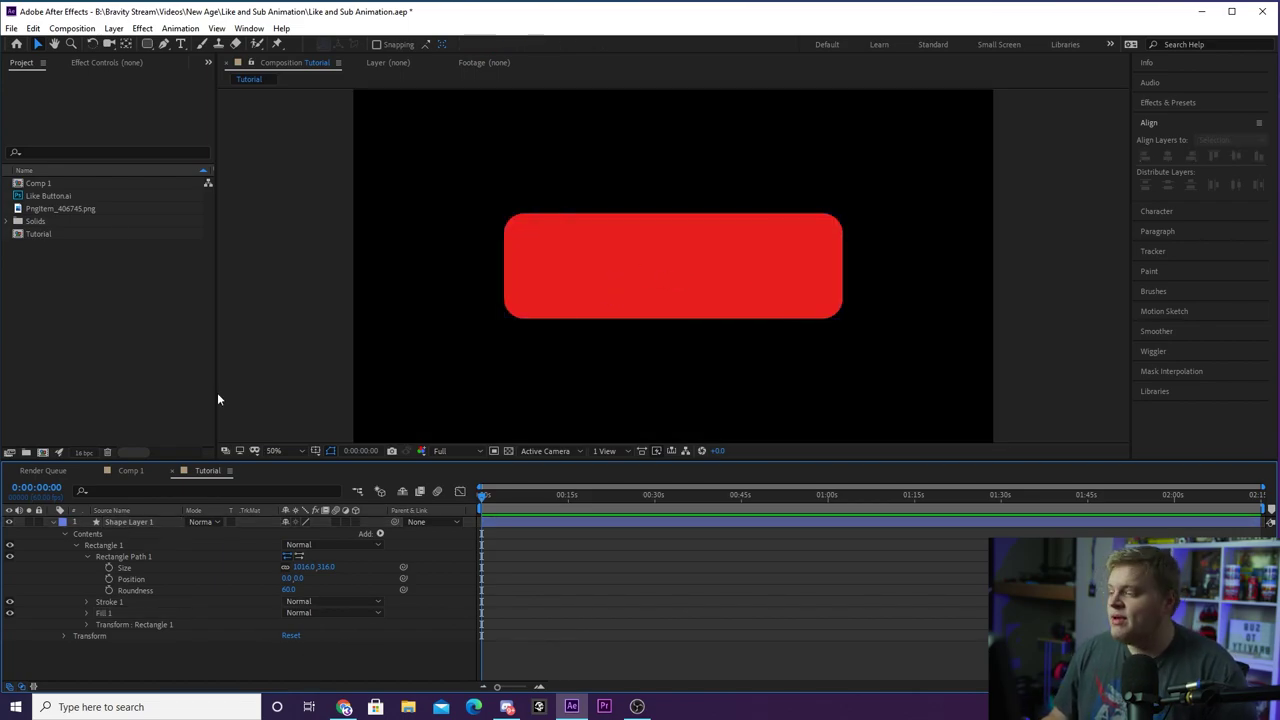
click(181, 44)
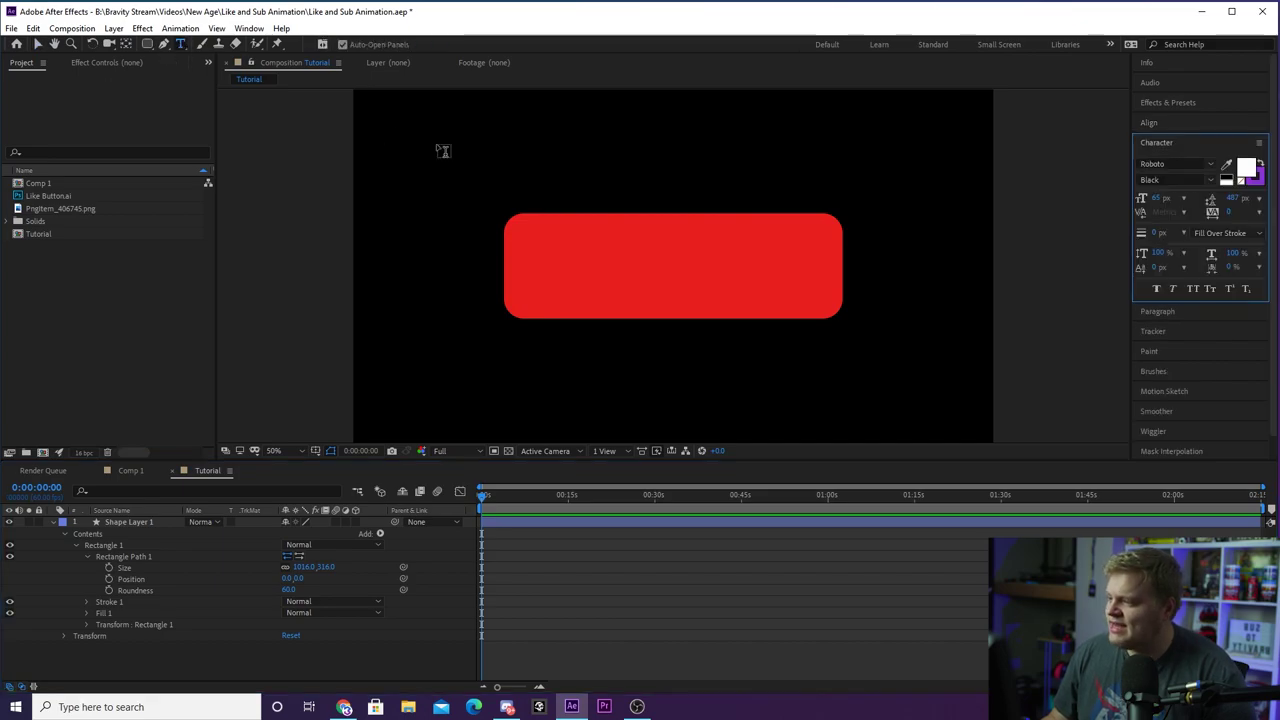
click(562, 262)
text(SUBSCRIBE)
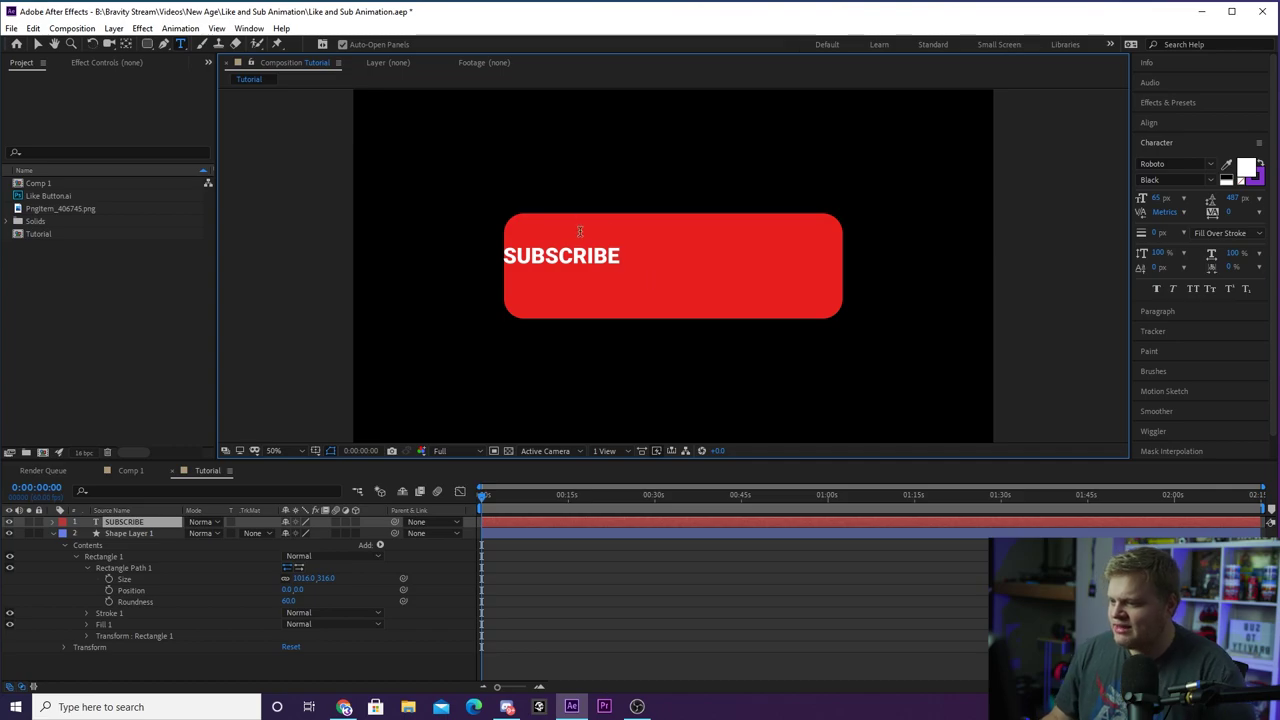
click(1171, 164)
click(1171, 164)
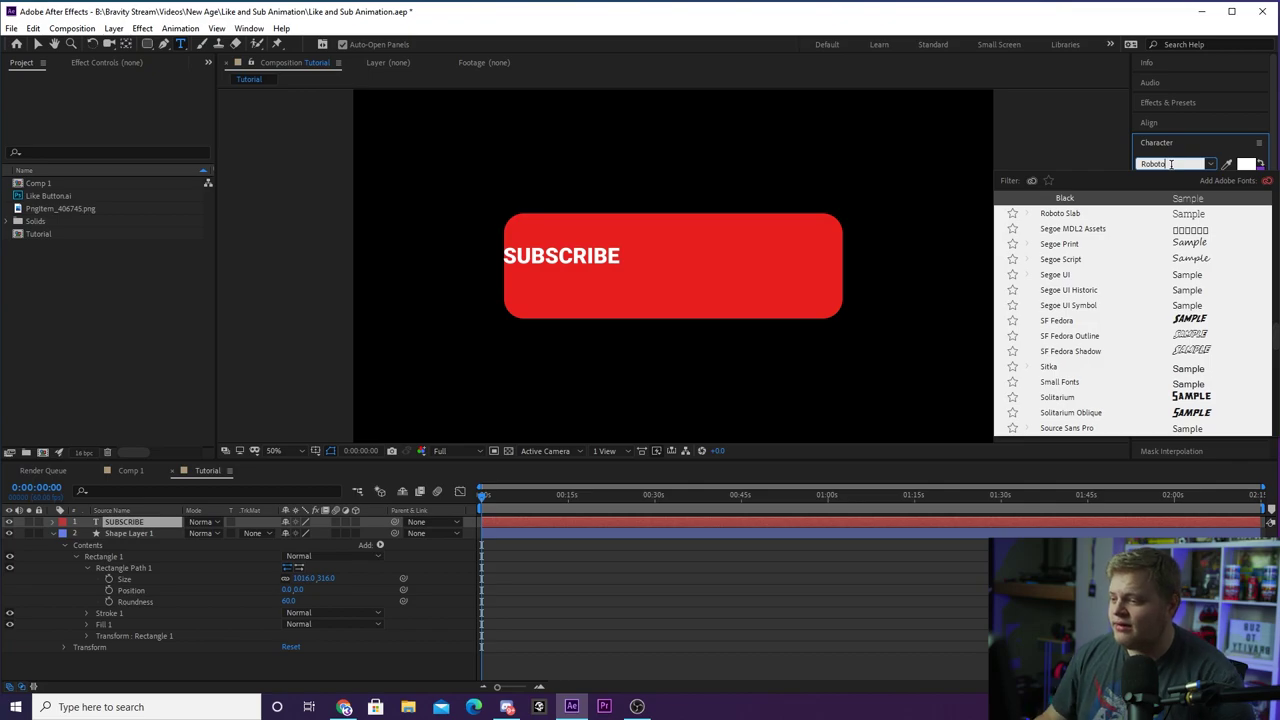
click(1103, 202)
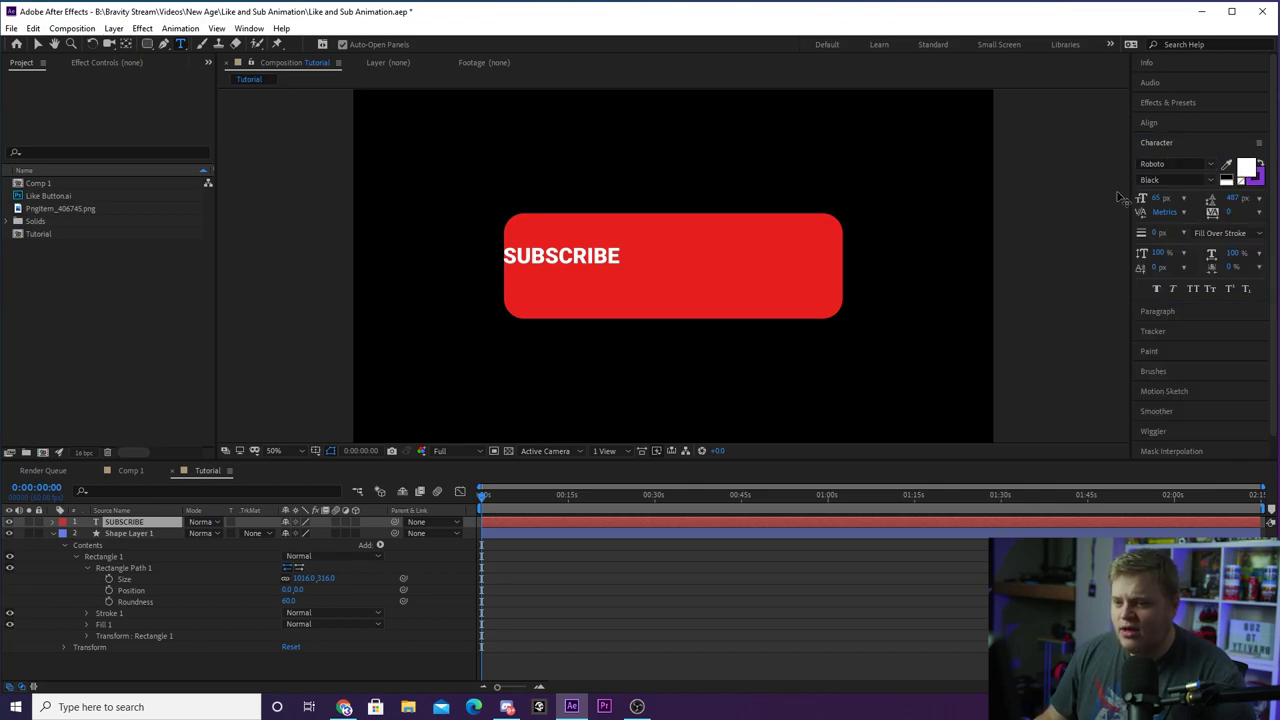
Step: Centre the SUBSCRIBE text horizontally and vertically in the composition
click(37, 44)
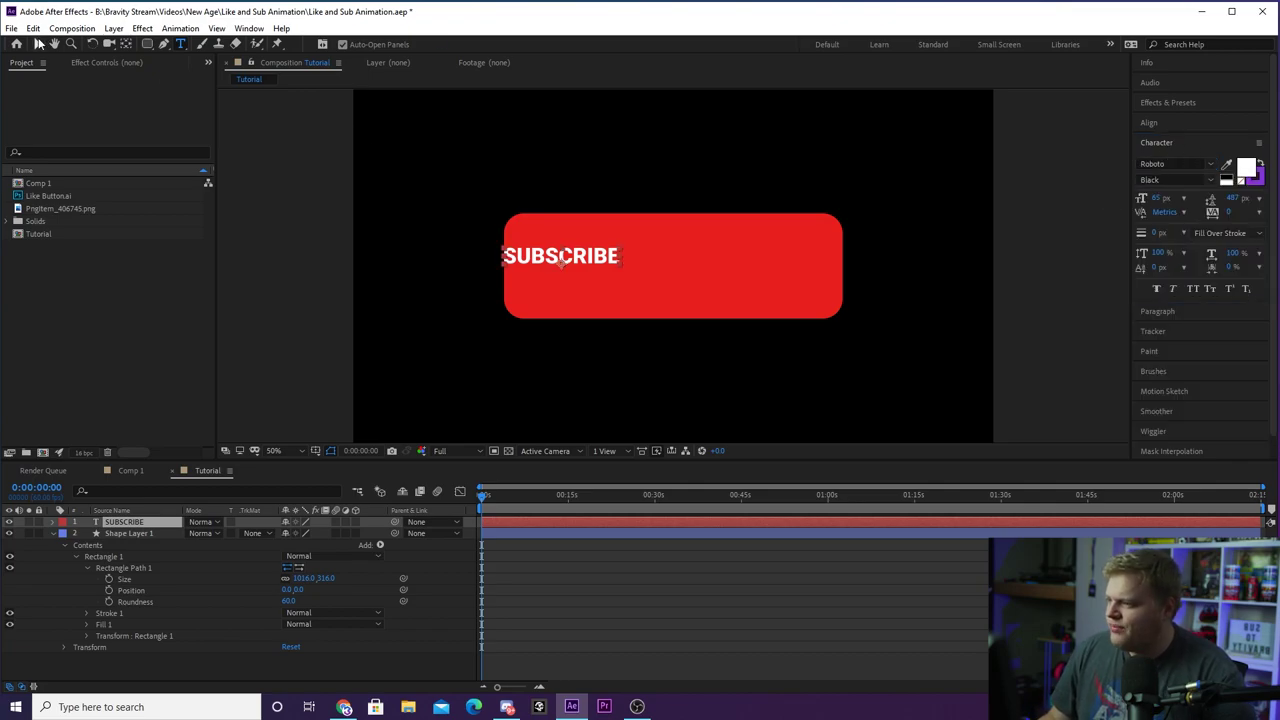
drag(600, 255, 717, 285)
click(1166, 124)
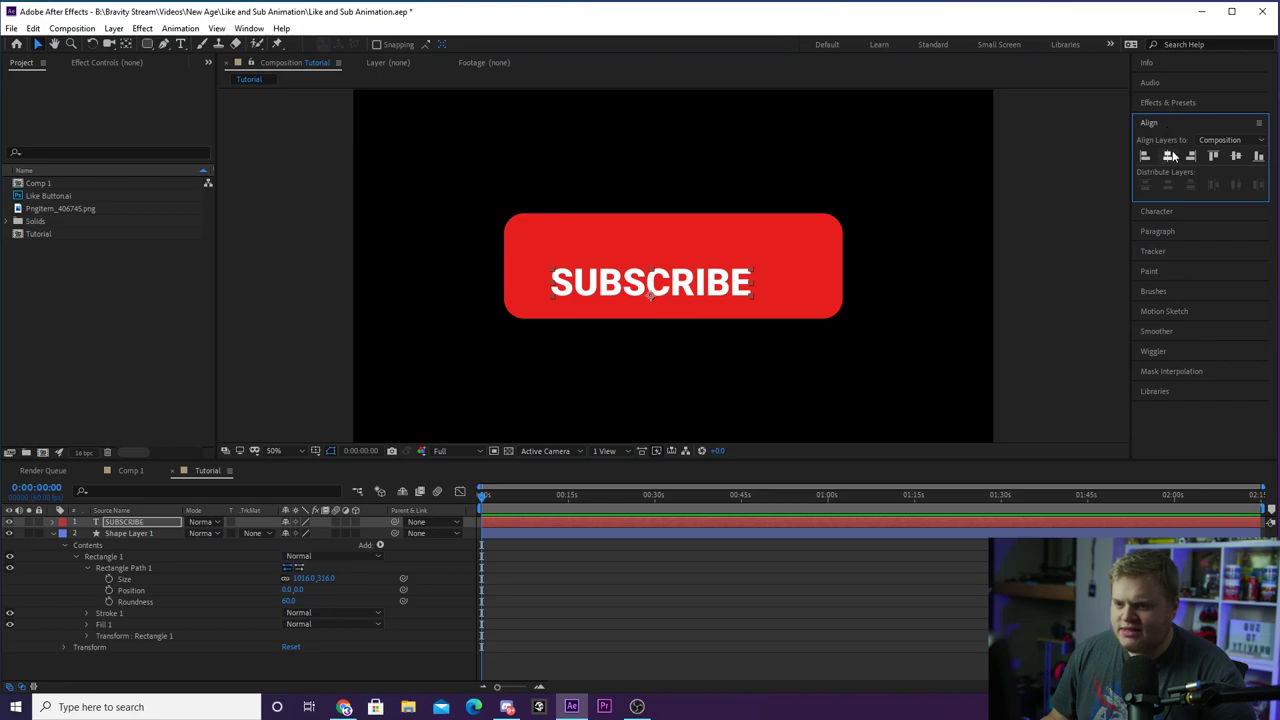
click(1170, 156)
click(1236, 157)
click(1008, 289)
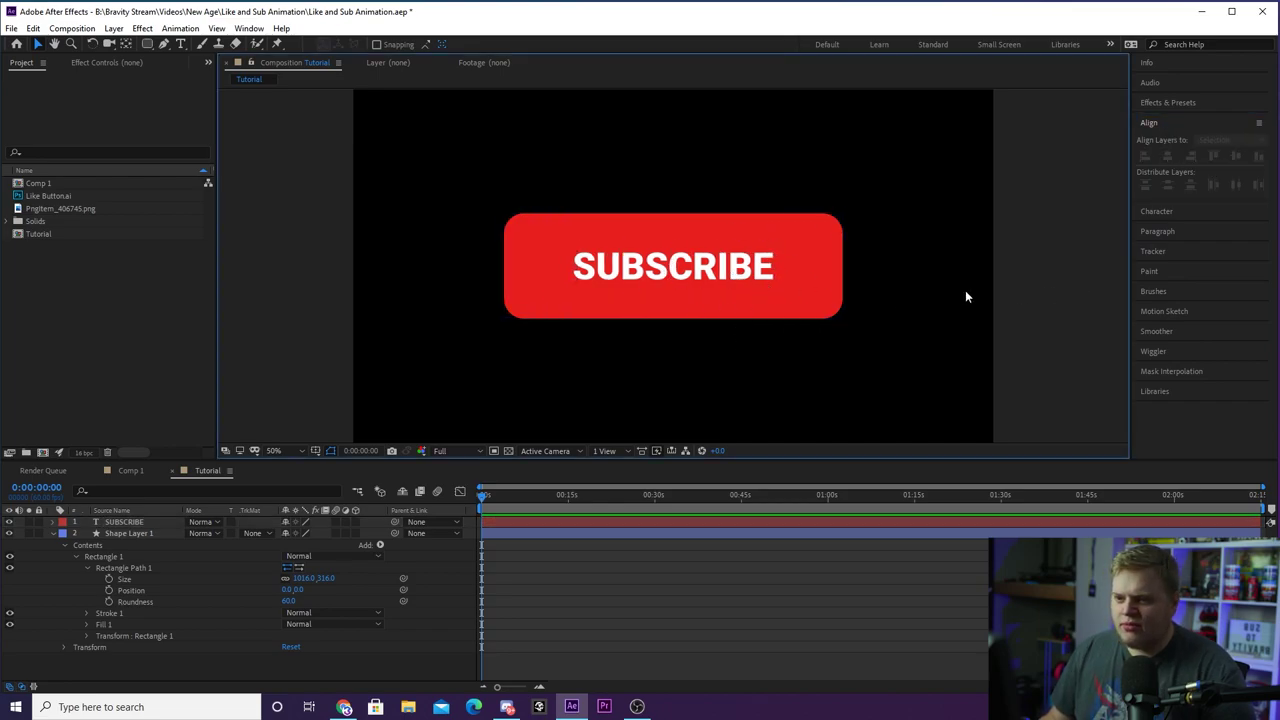
Step: Apply the Drop Shadow effect to the SUBSCRIBE text layer
click(1163, 102)
click(1175, 120)
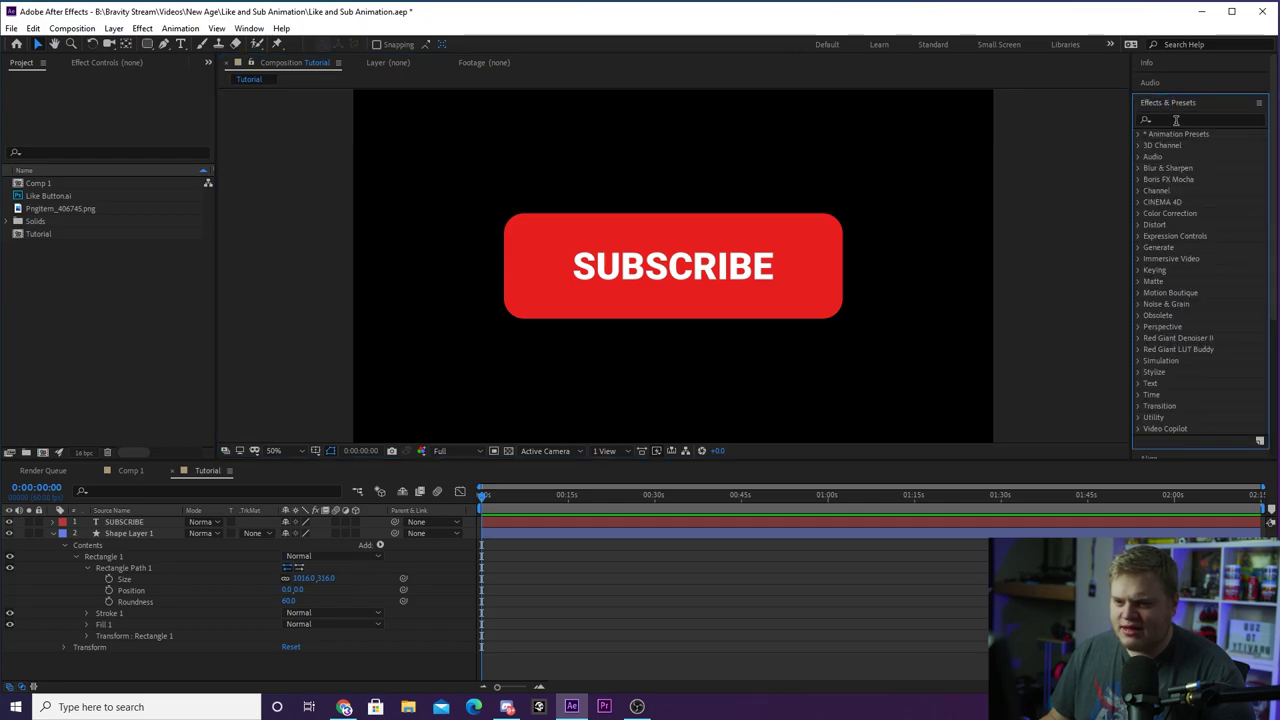
text(drop)
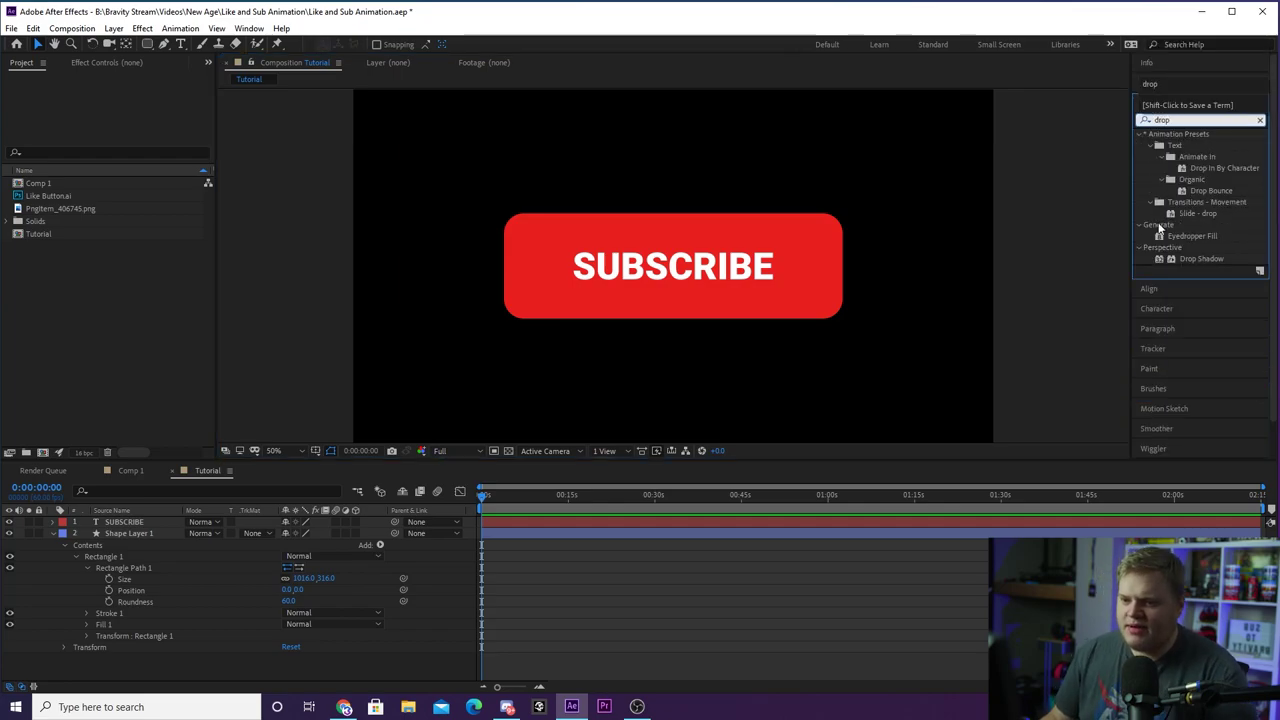
click(1205, 259)
drag(1207, 264, 669, 270)
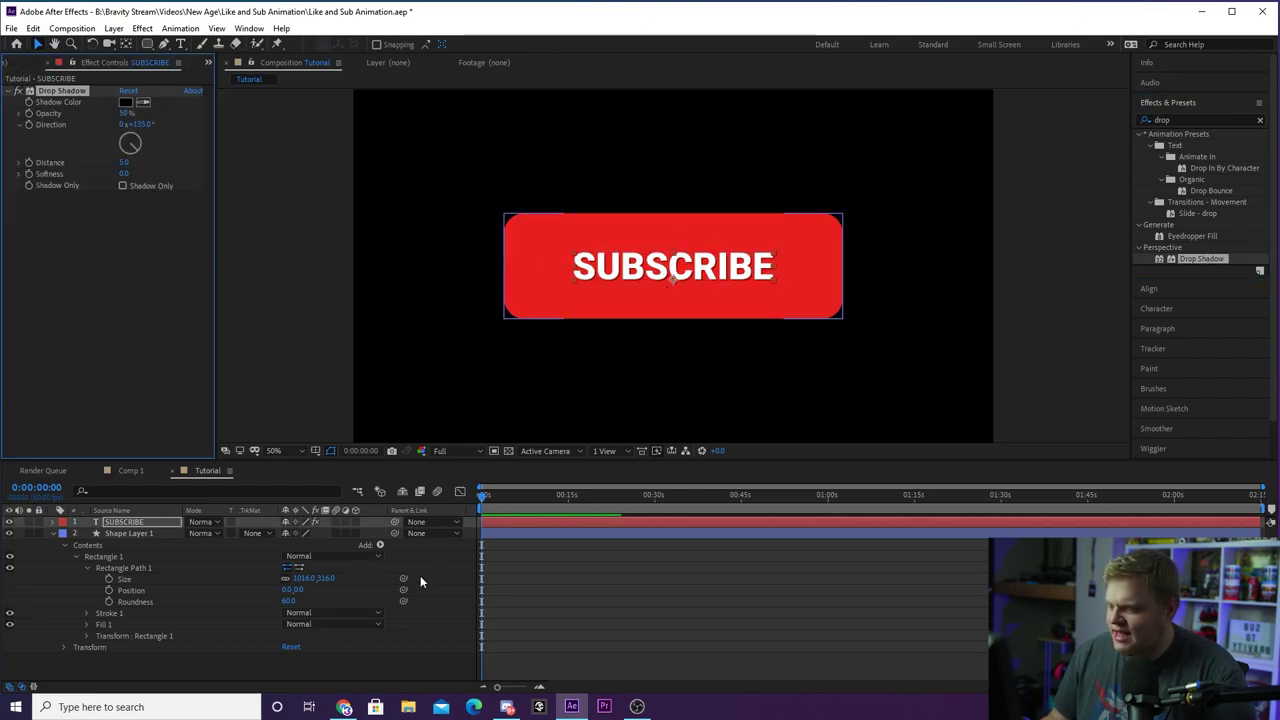
click(447, 634)
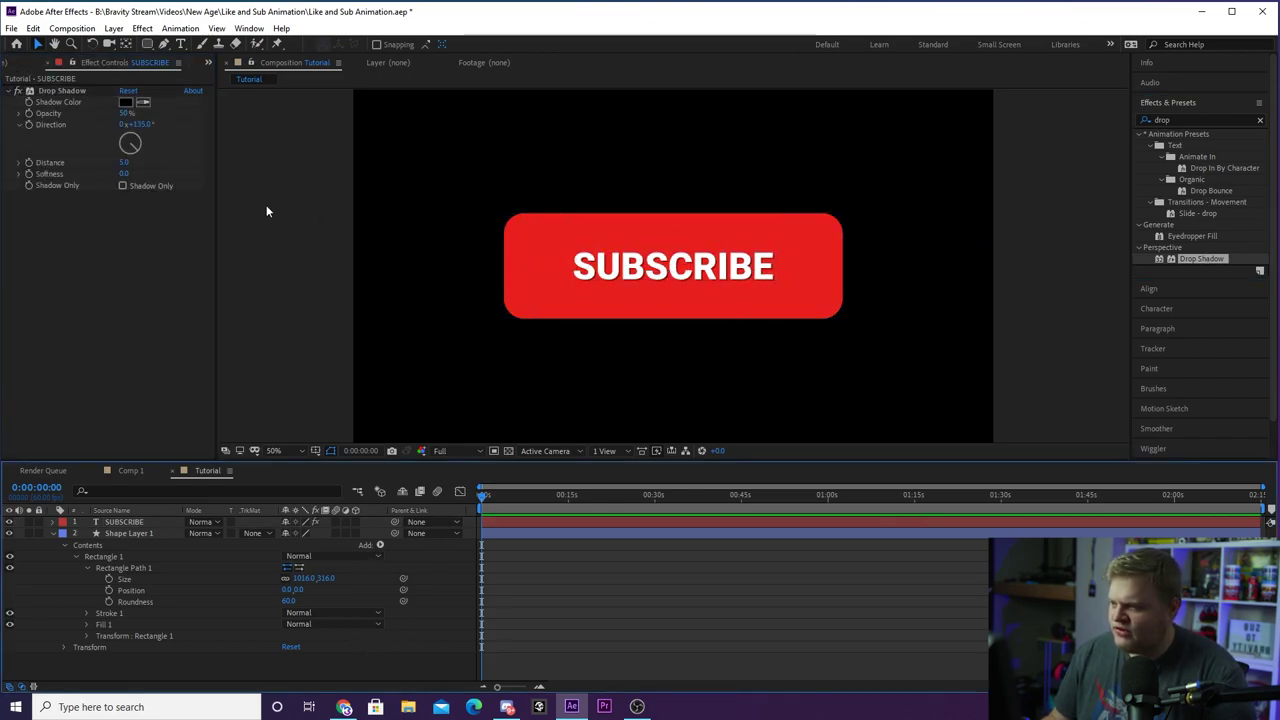
click(18, 96)
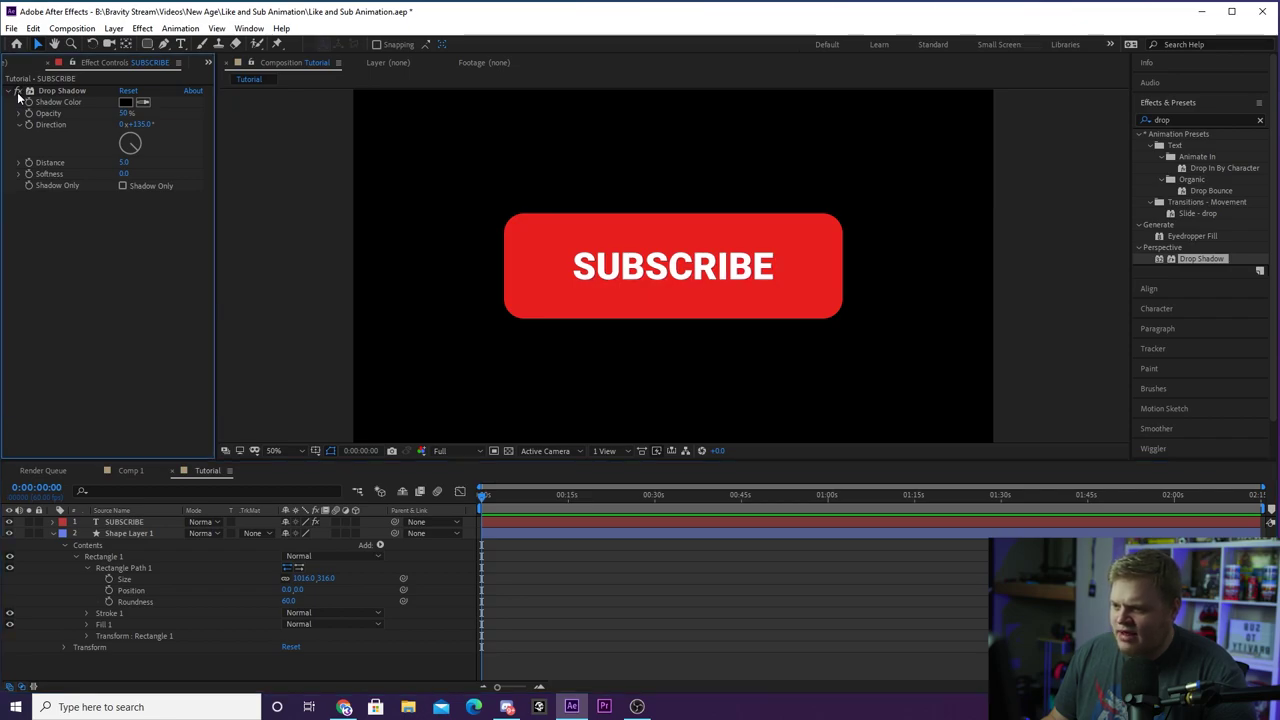
scroll(699, 304, down, 2)
scroll(752, 356, up, 2)
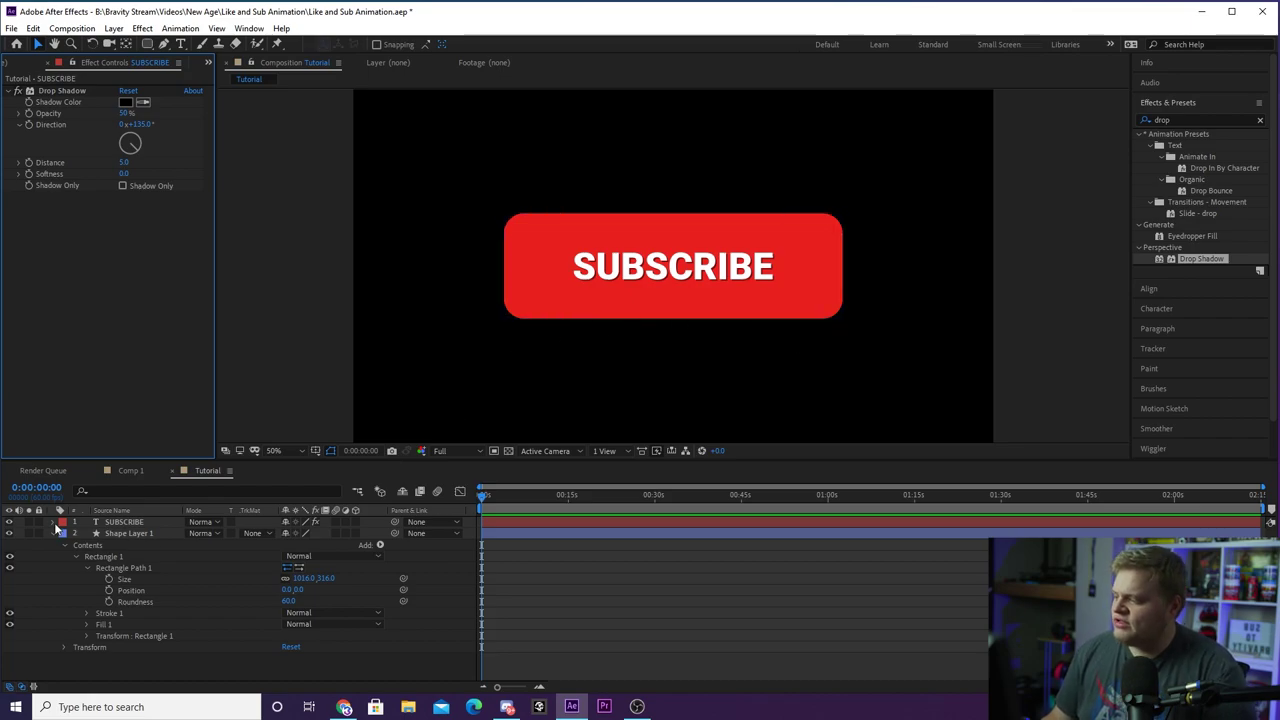
Step: Hide the SUBSCRIBE text layer and select the red rectangle's Shape Layer 1
click(11, 522)
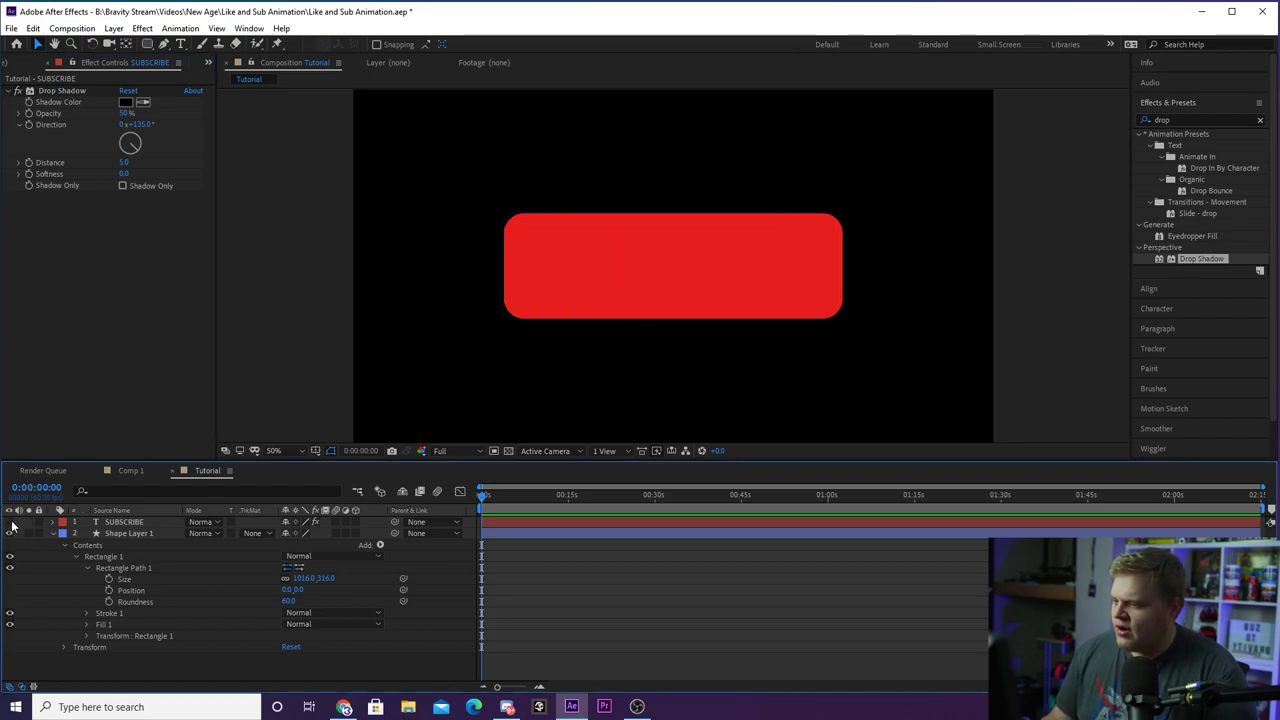
click(10, 522)
click(10, 522)
click(10, 522)
click(10, 522)
click(128, 533)
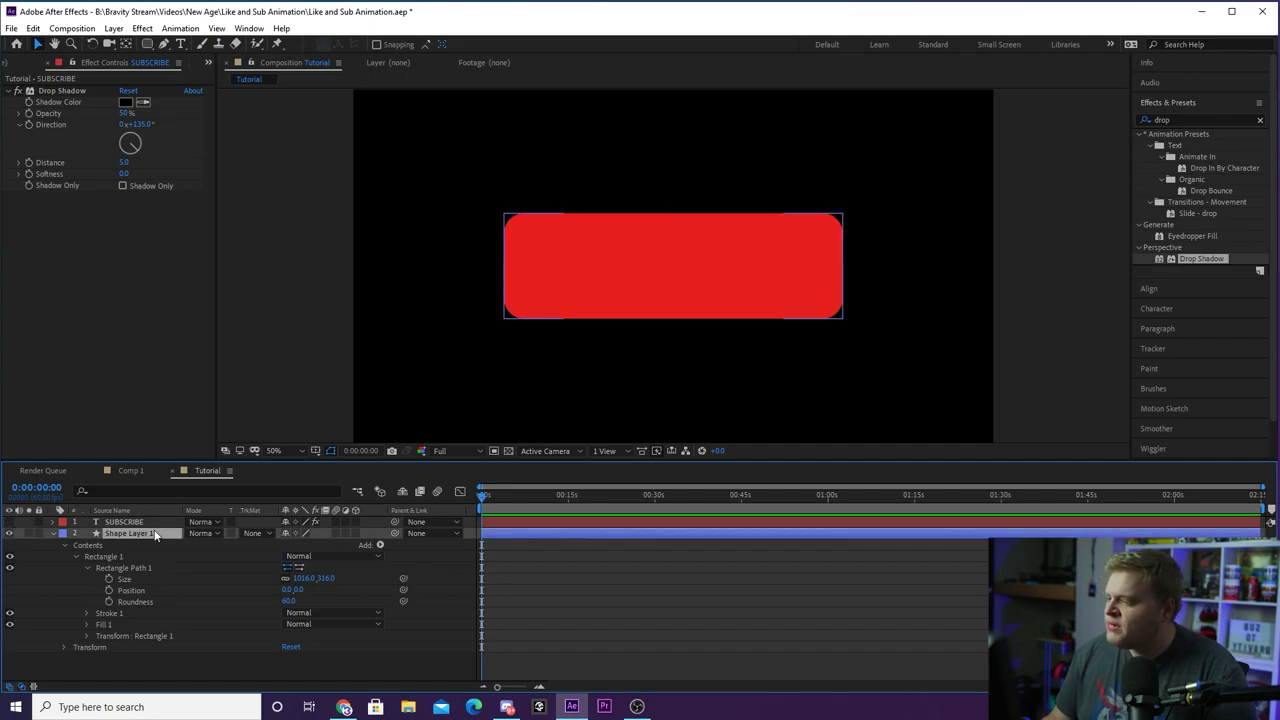
click(541, 688)
click(541, 688)
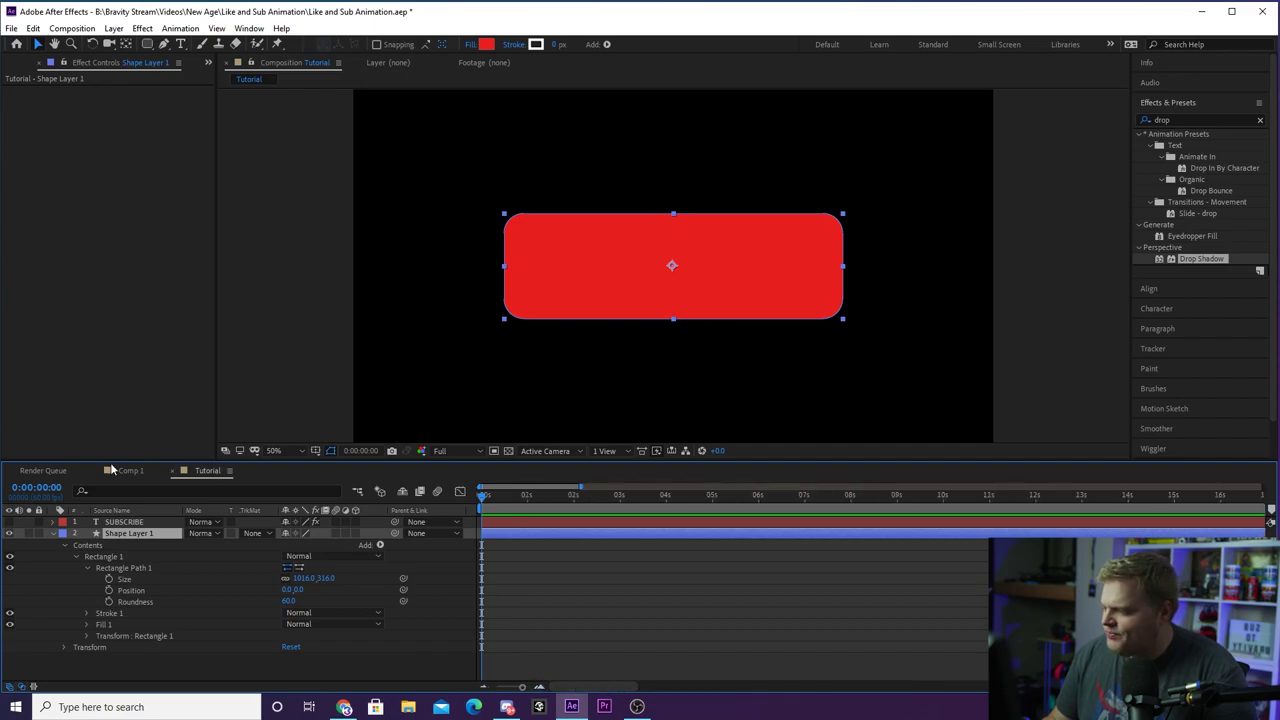
click(76, 557)
Step: Reveal Shape Layer 1's Transform properties and enable Scale and Rotation stopwatches at 0s
click(65, 545)
click(64, 557)
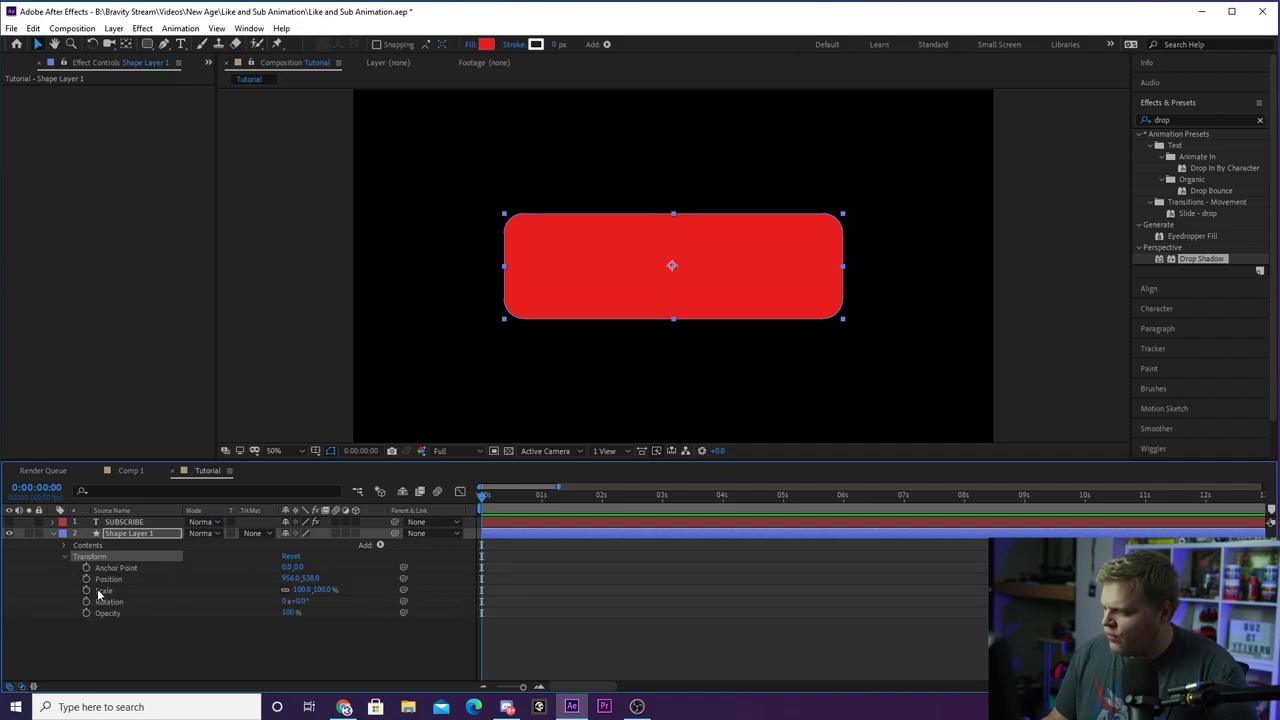
click(300, 665)
click(539, 687)
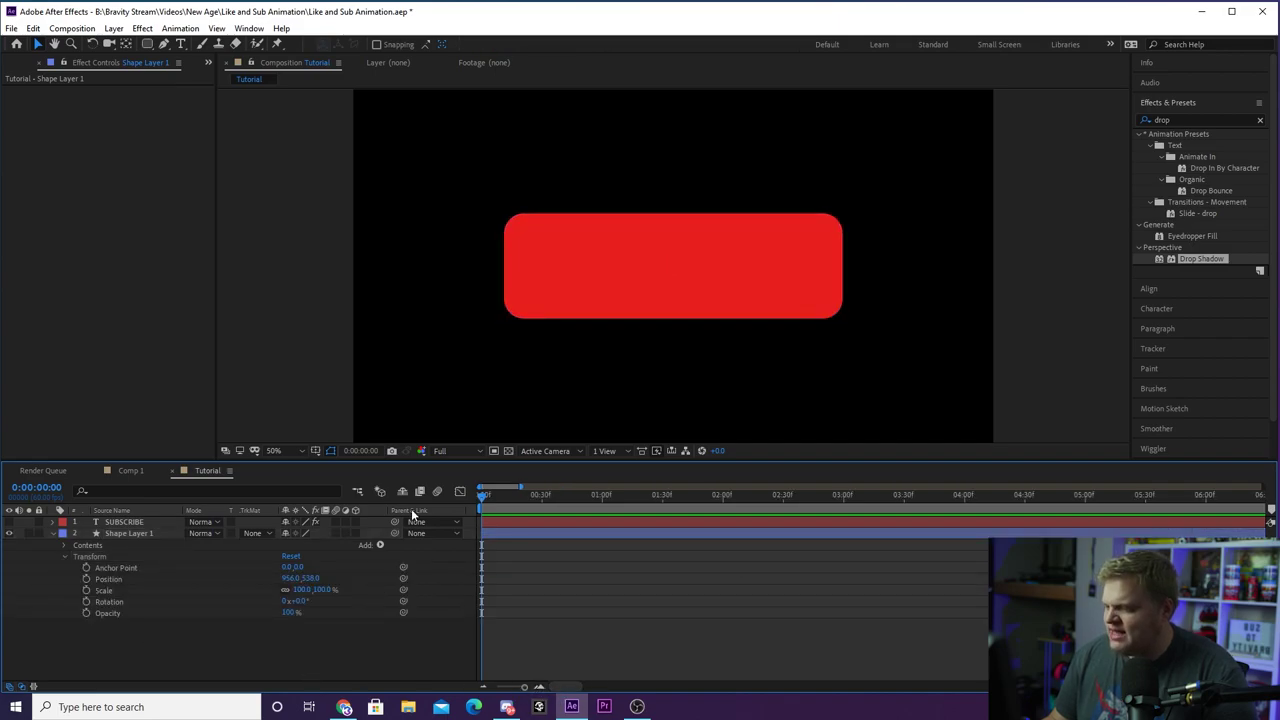
click(539, 687)
click(271, 615)
click(130, 636)
click(98, 600)
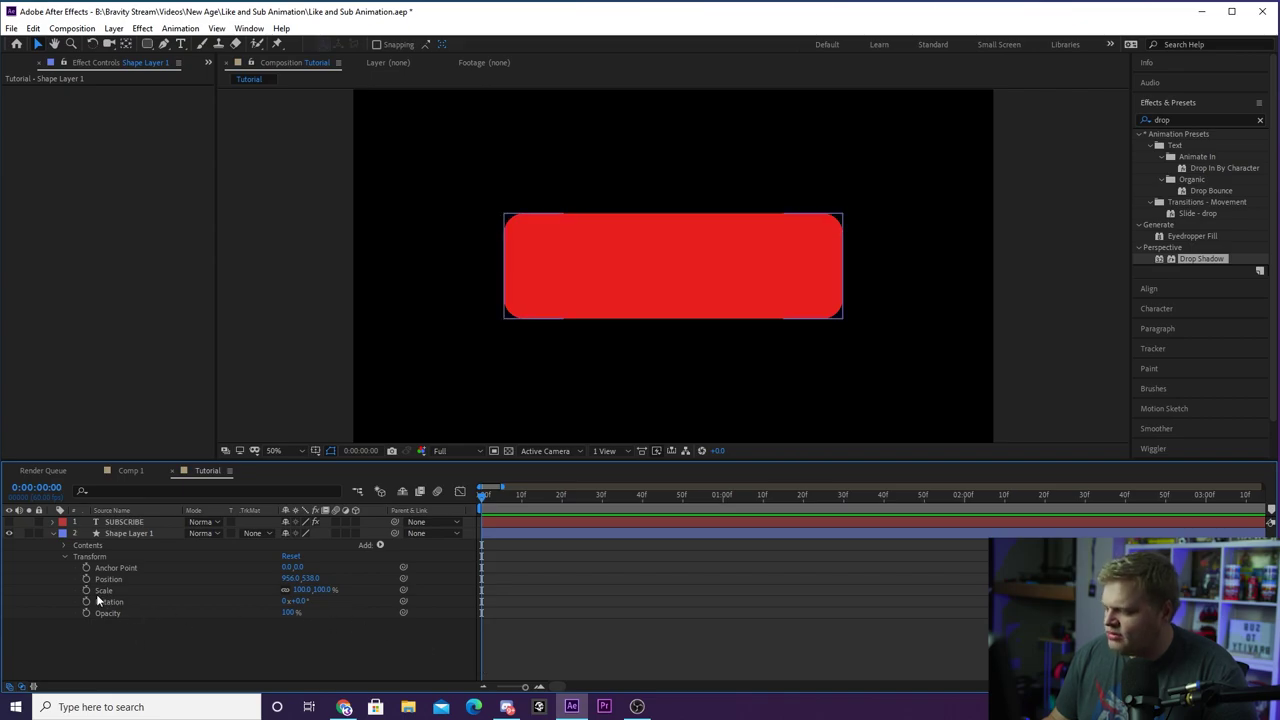
click(85, 589)
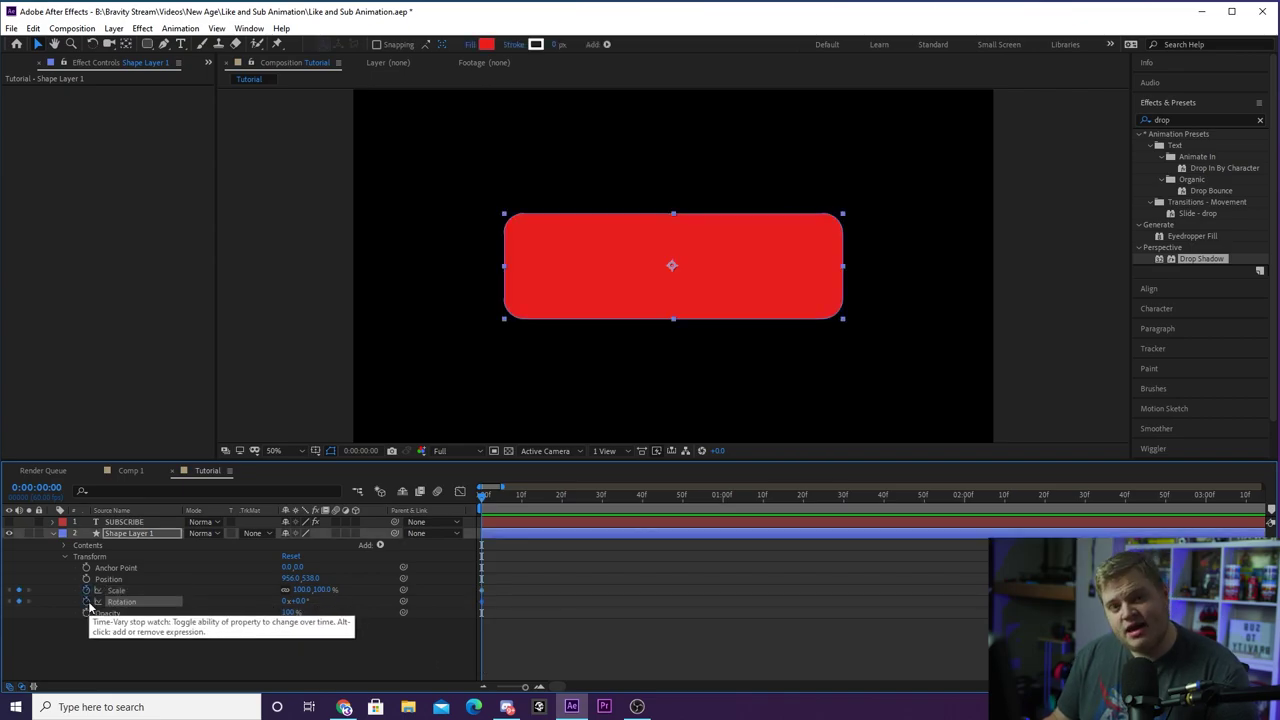
click(86, 601)
click(537, 550)
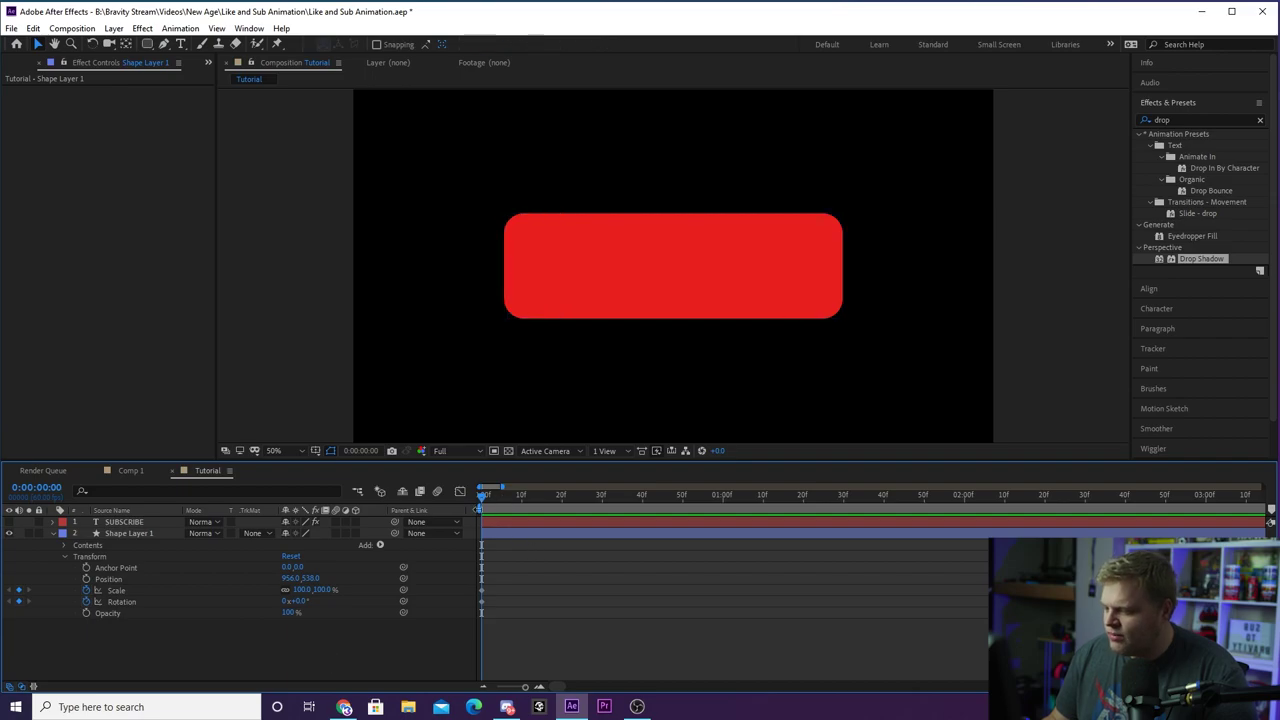
Step: Add Scale and Rotation keyframes at frame 50
drag(485, 504, 682, 508)
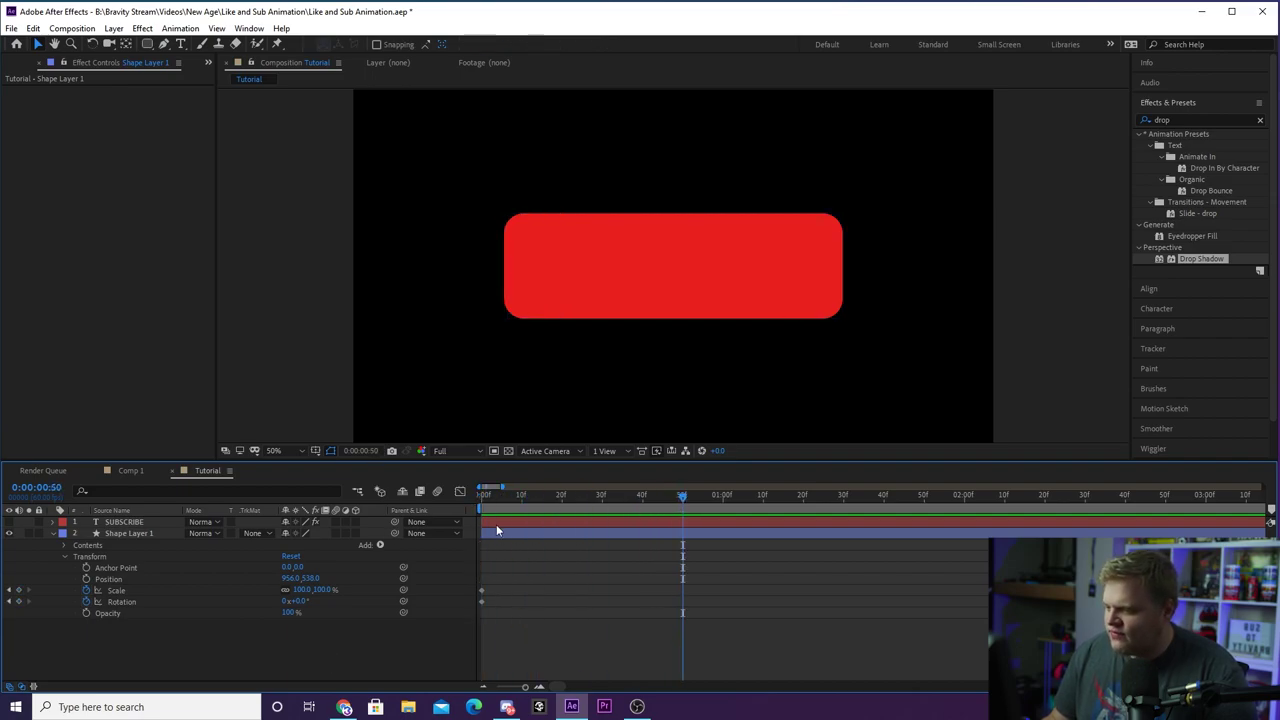
click(18, 590)
click(18, 601)
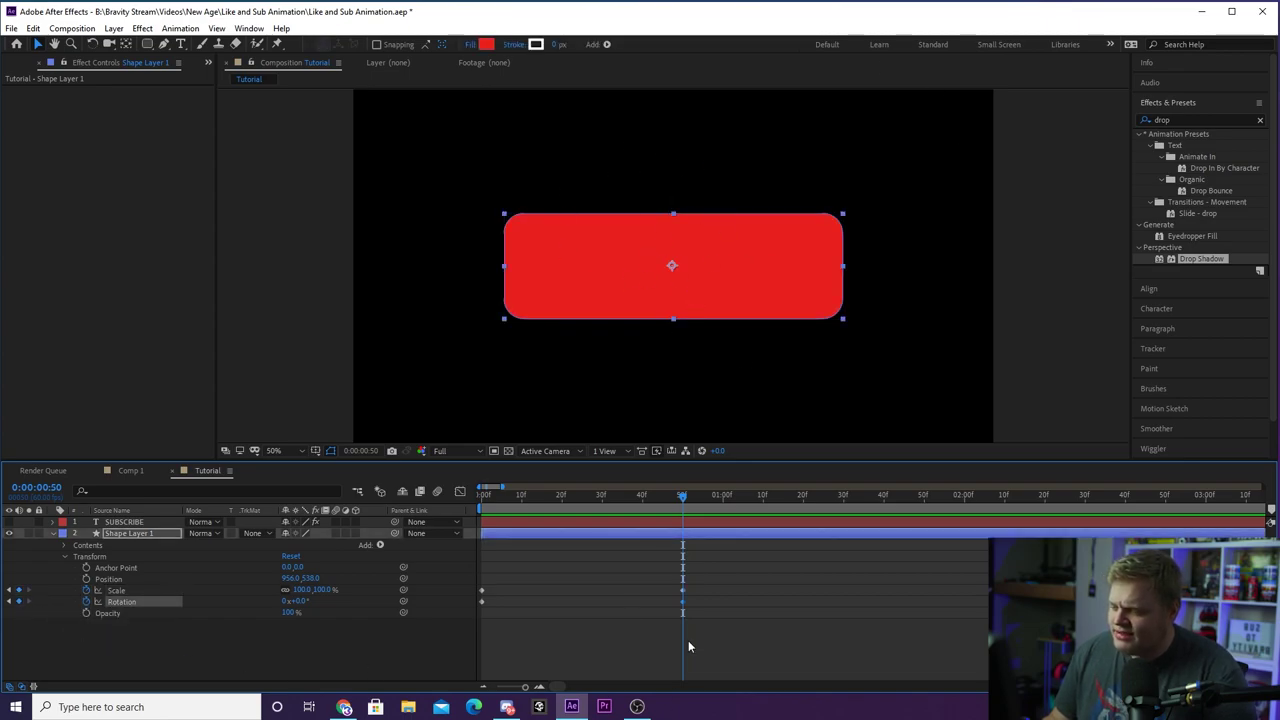
Step: At 0s set Scale to 0% and Rotation to about -58°, then play back
drag(682, 495, 482, 497)
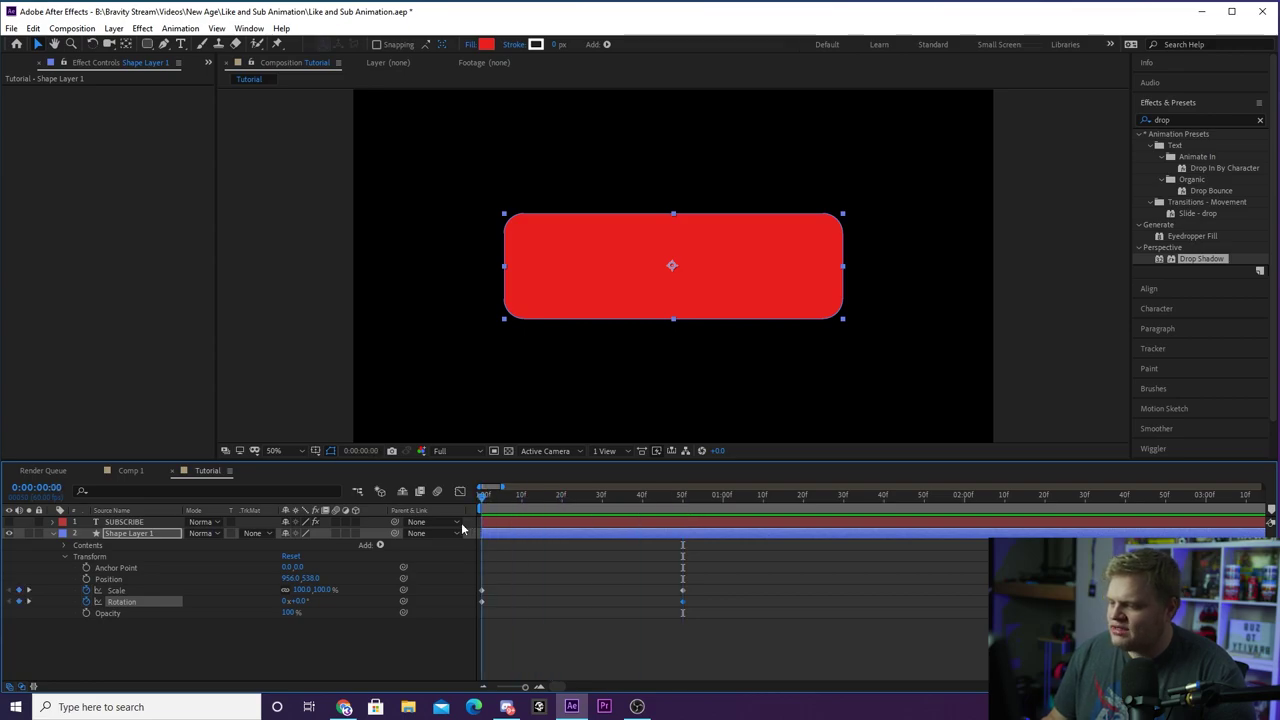
click(300, 589)
text(0)
key(Return)
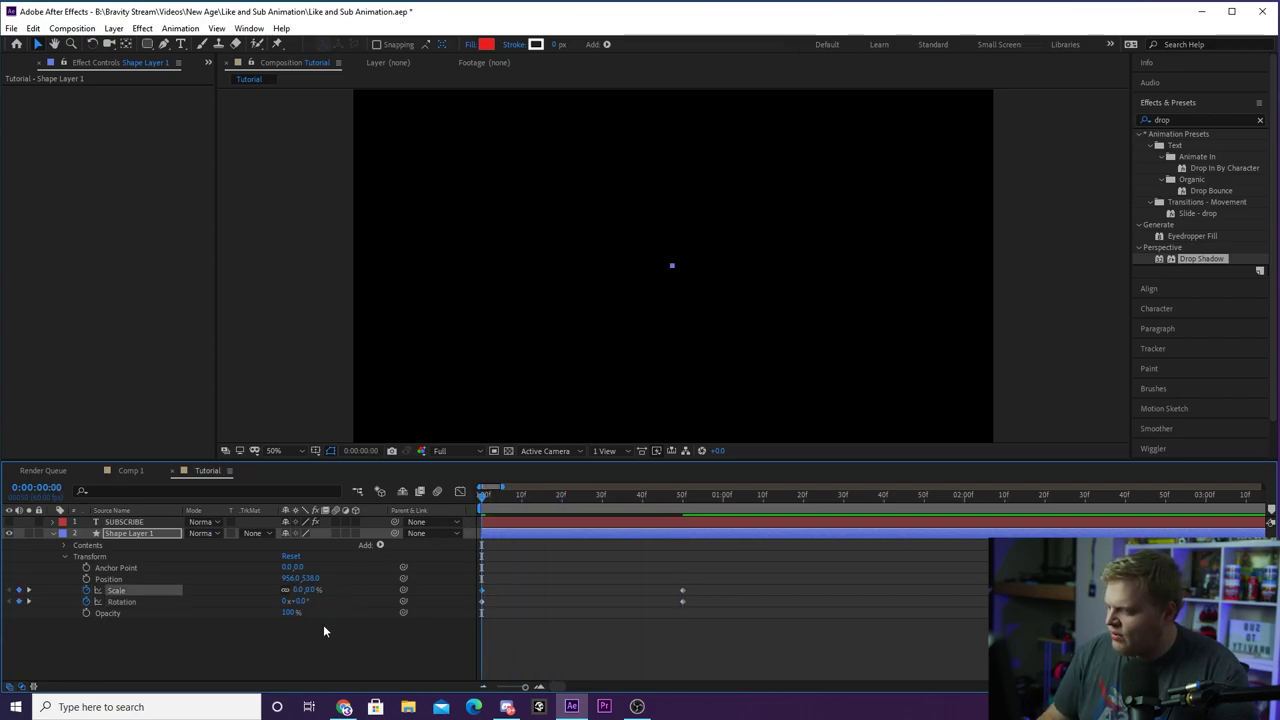
drag(296, 601, 270, 605)
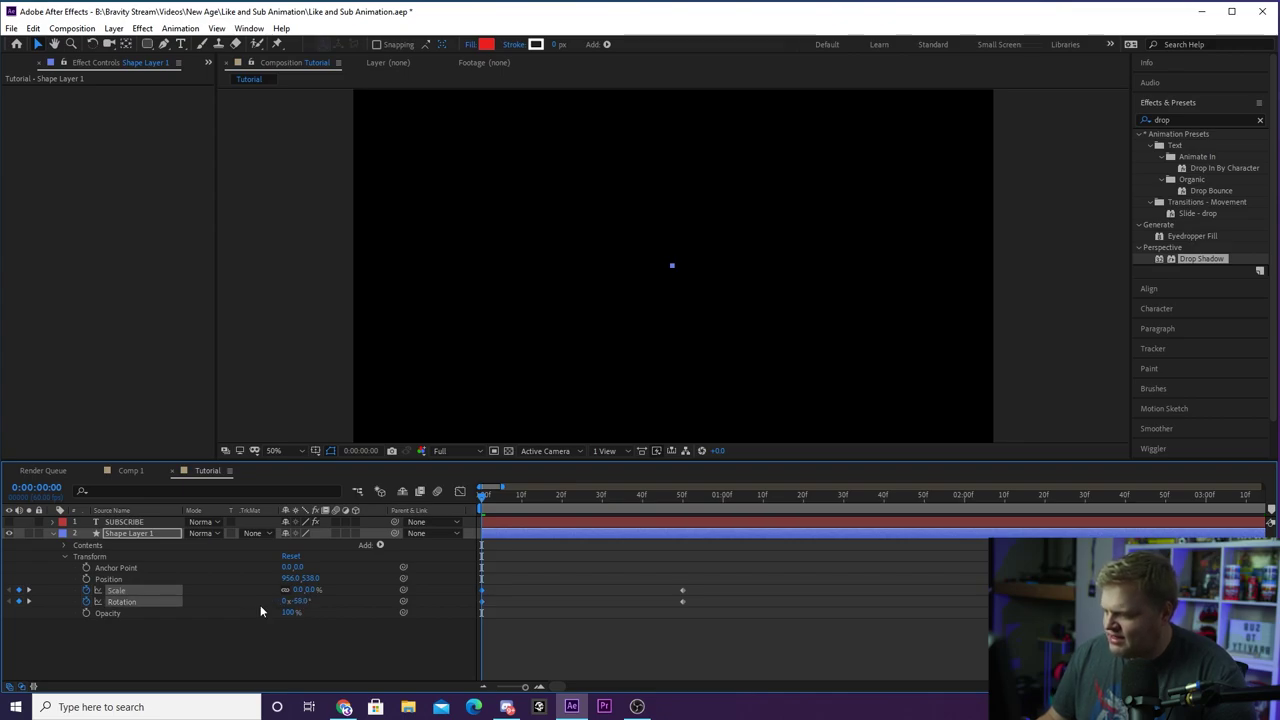
click(352, 671)
key(space)
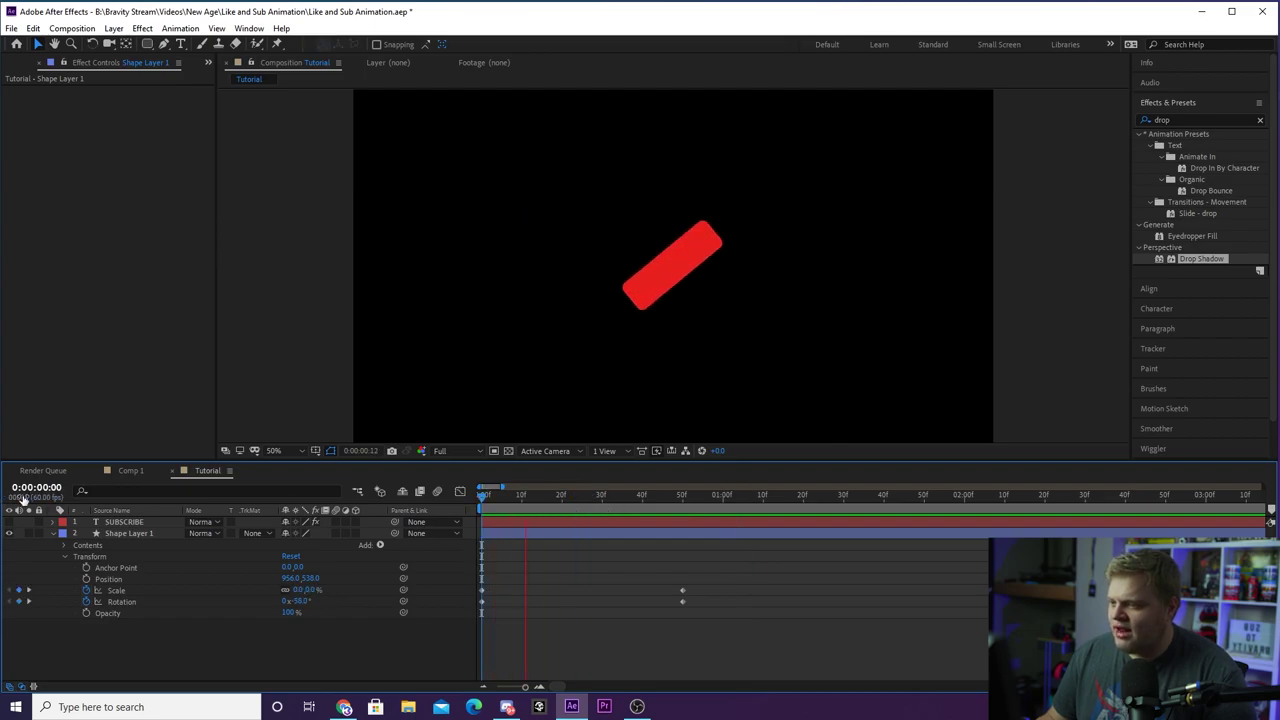
Step: Apply Easy Ease In to the frame-50 Scale and Rotation keyframes and show their speed curves
key(space)
drag(708, 570, 462, 605)
drag(703, 600, 444, 614)
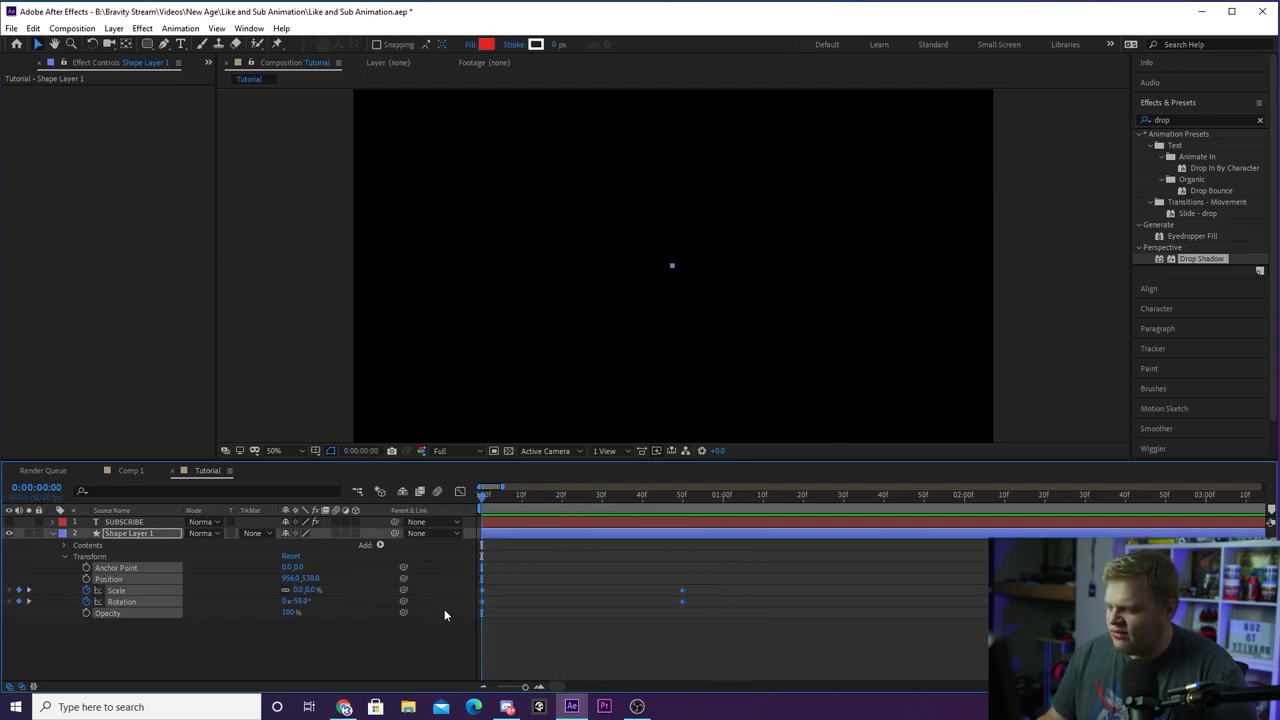
right_click(683, 592)
click(620, 616)
drag(684, 572, 469, 616)
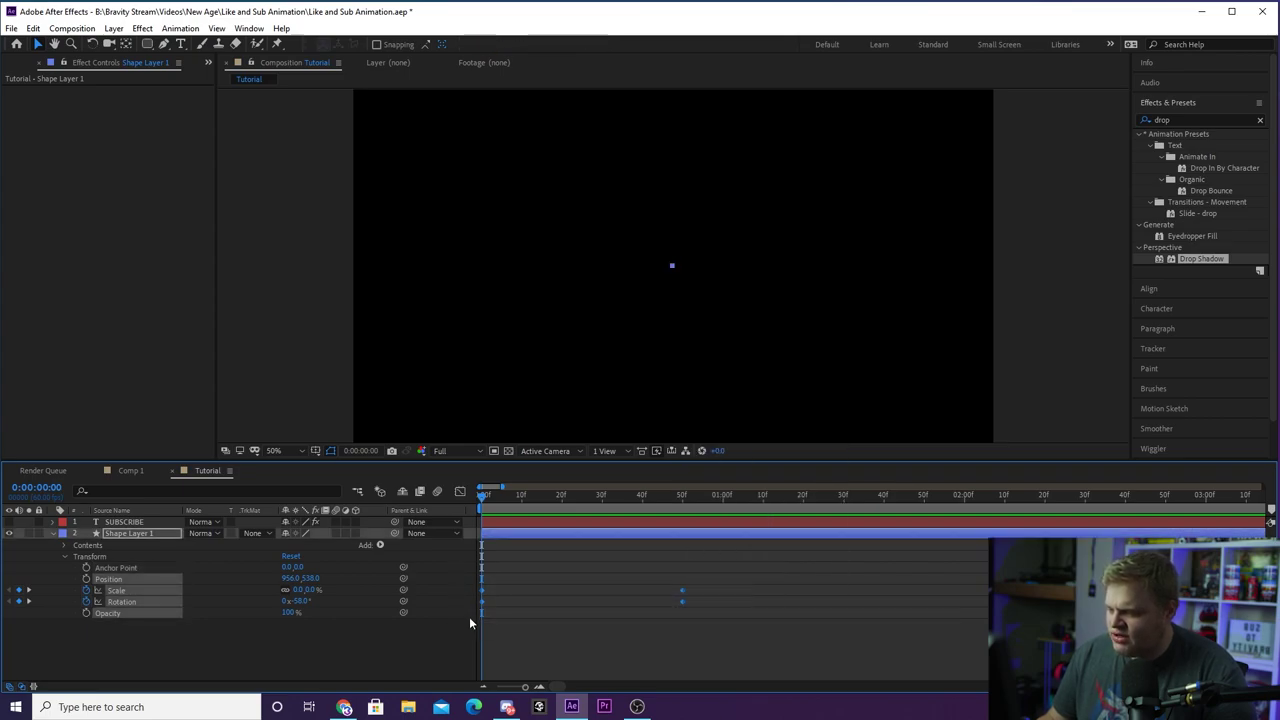
right_click(684, 594)
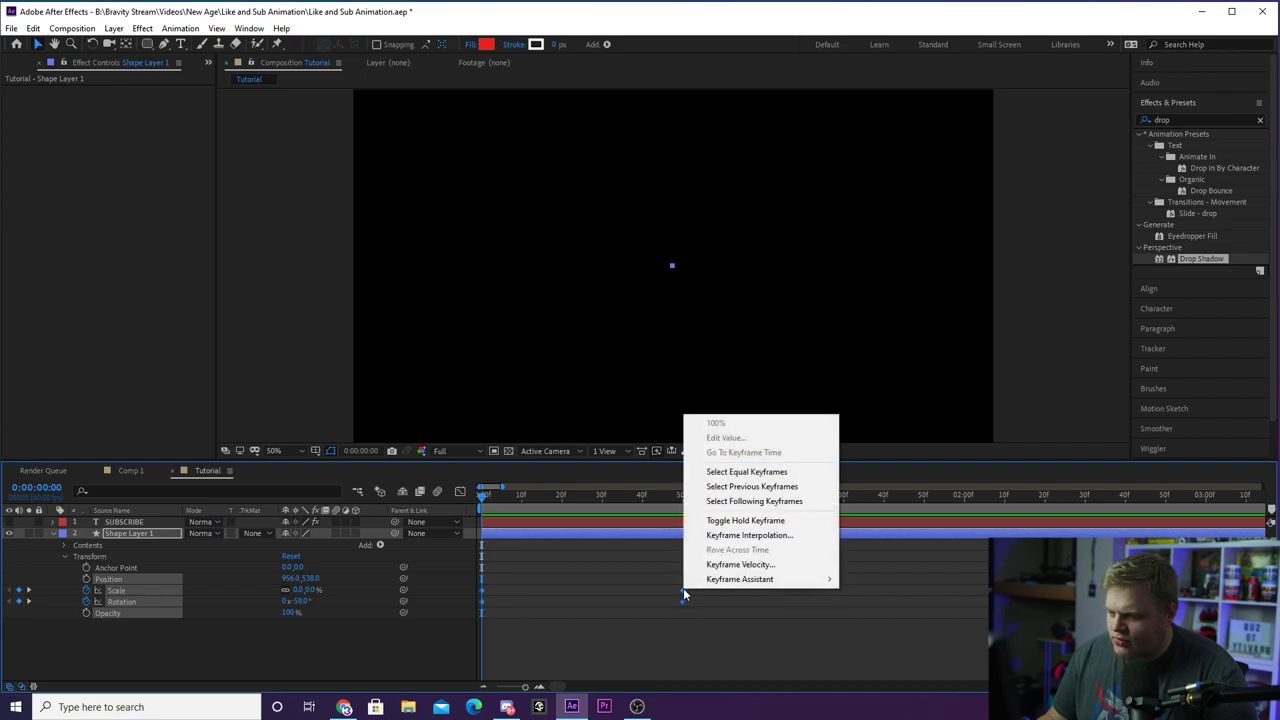
mouse_move(726, 588)
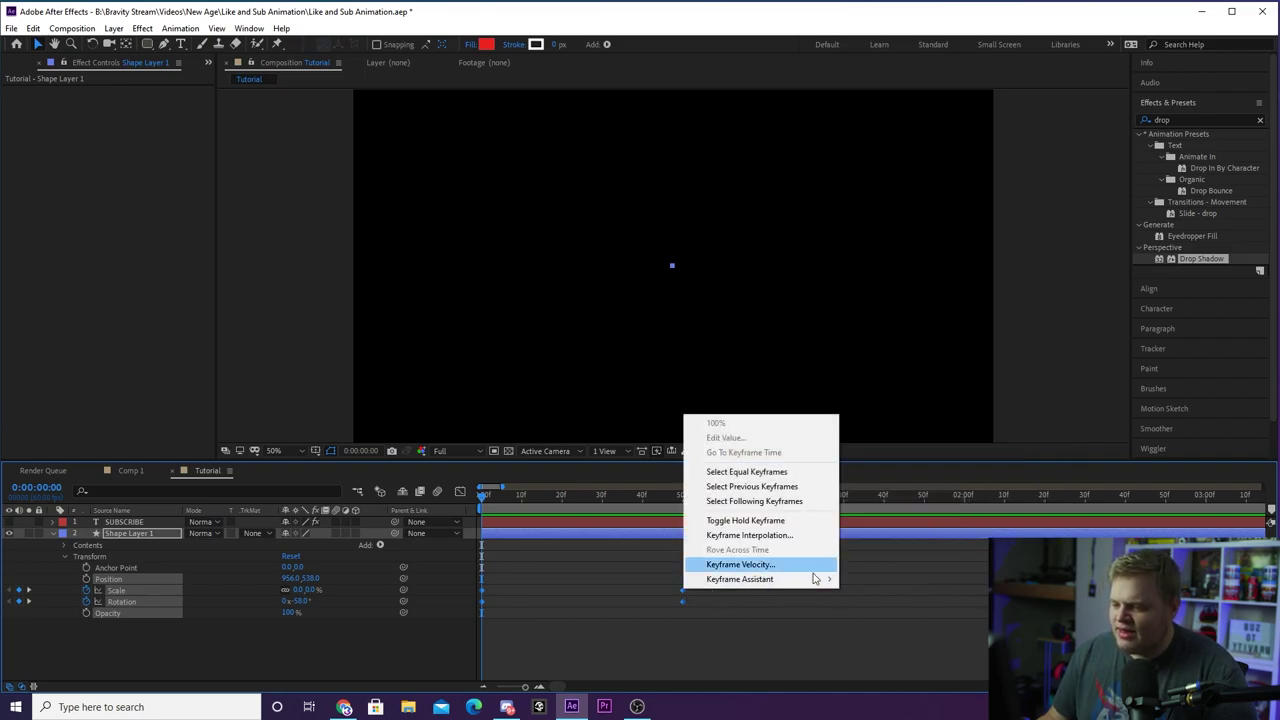
click(913, 505)
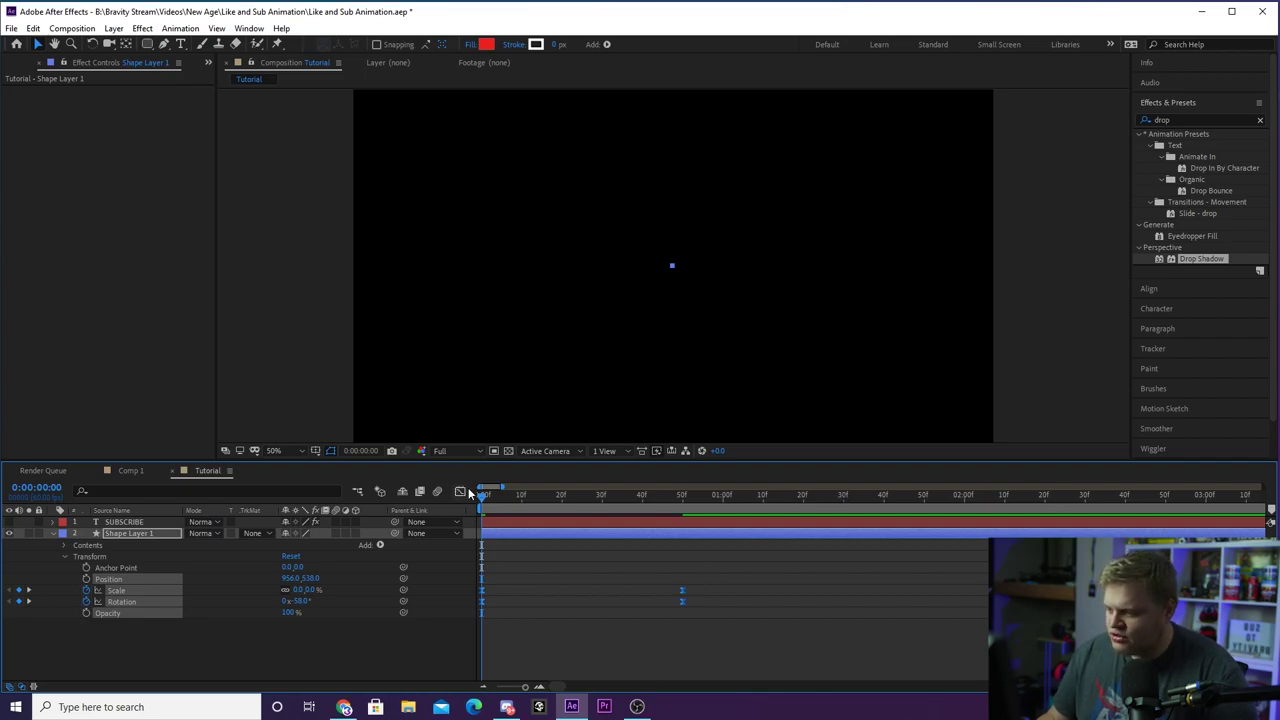
click(460, 492)
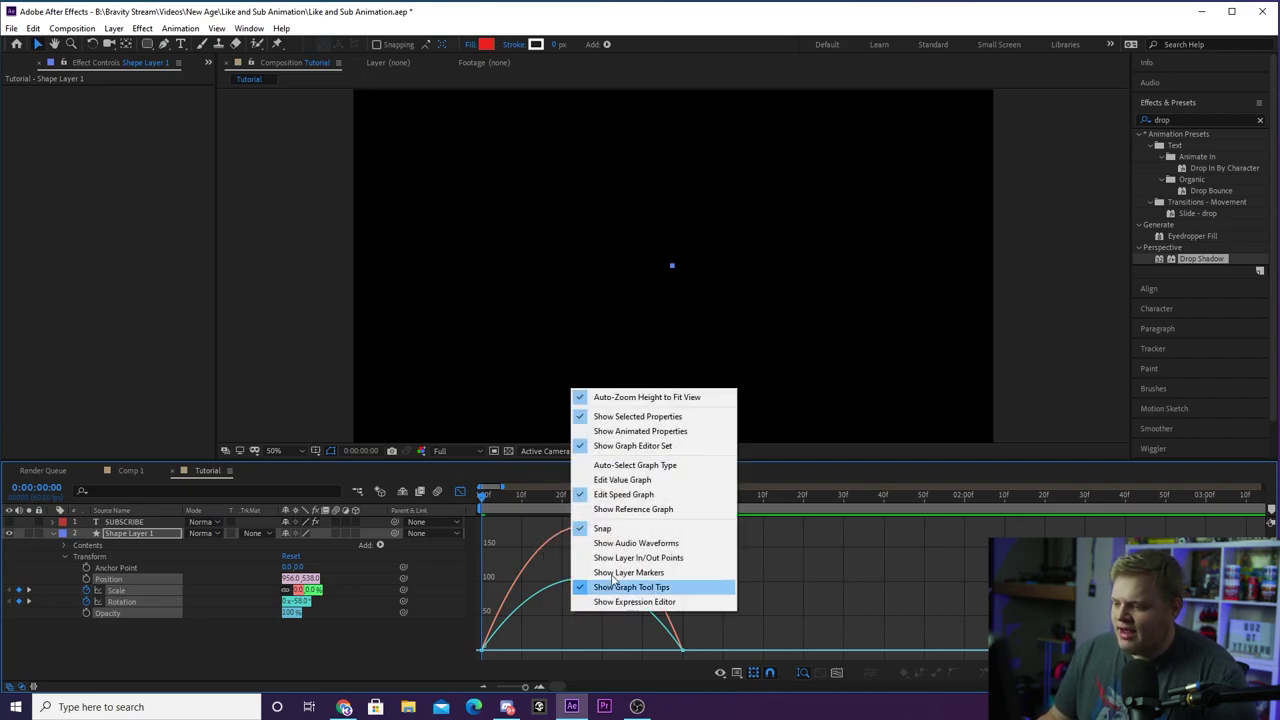
Step: Reshape the Scale speed curve to spike early and glide into the final keyframe
click(622, 480)
right_click(593, 596)
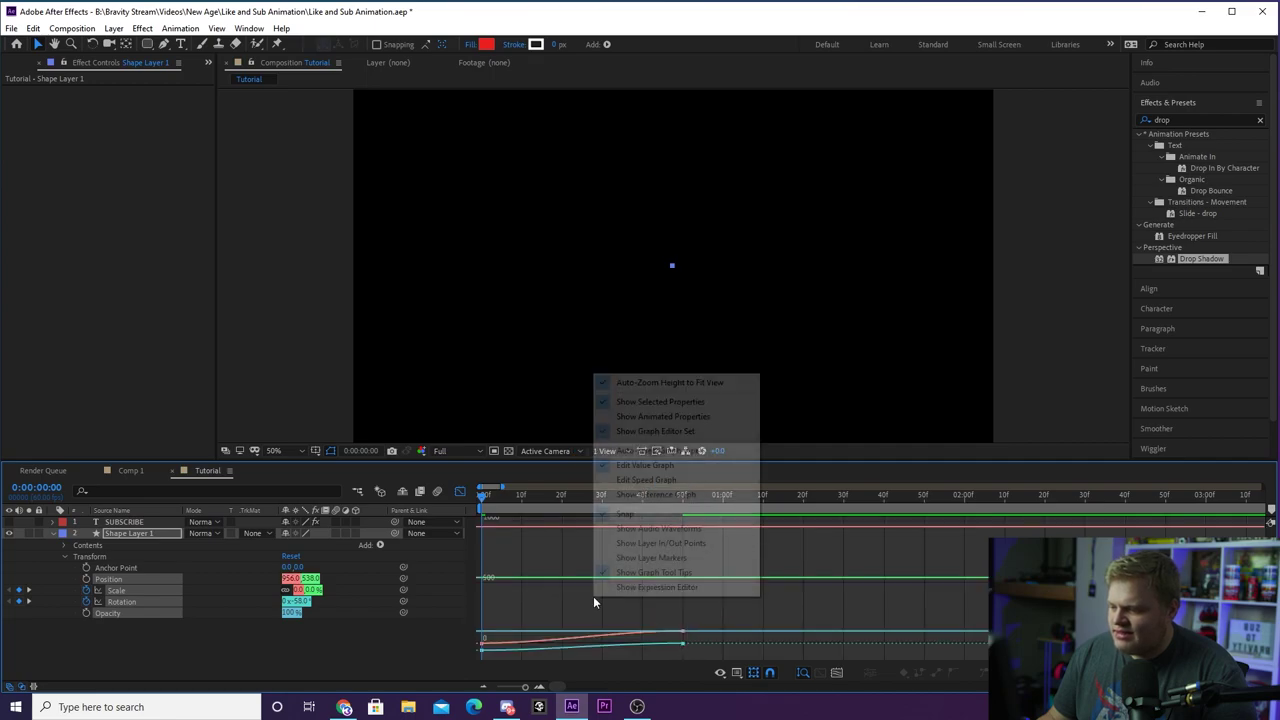
click(645, 480)
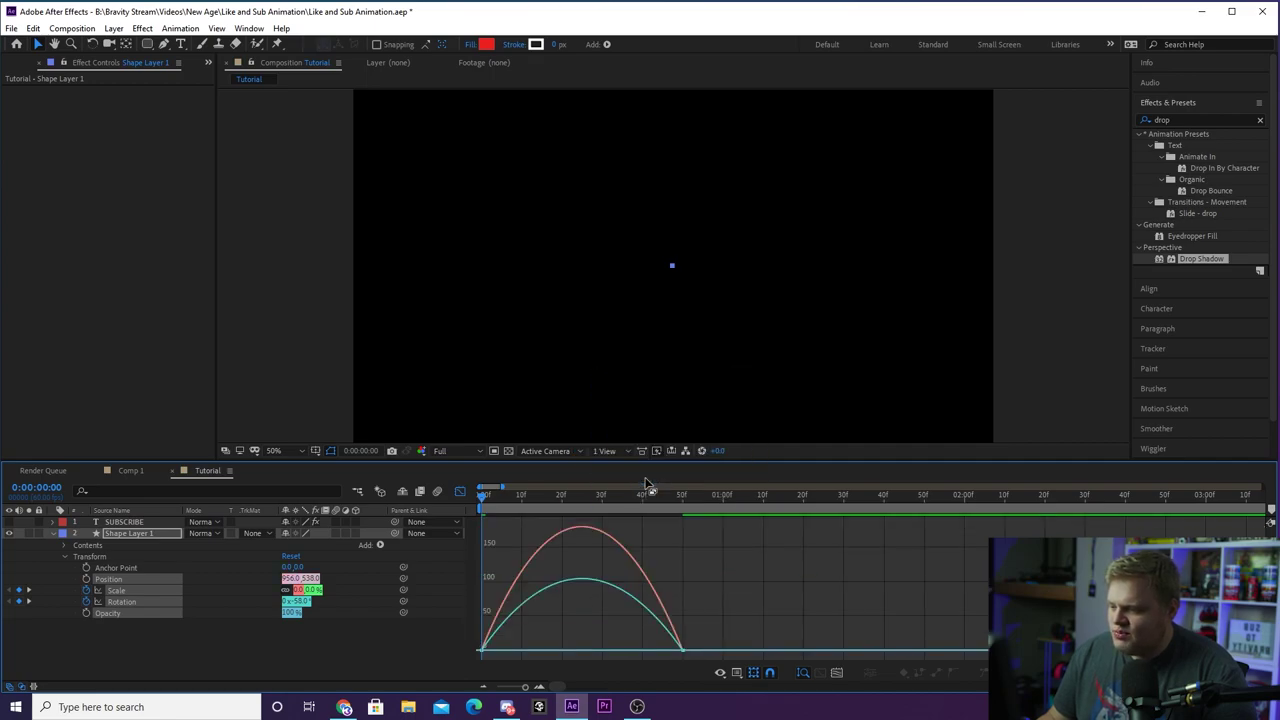
click(681, 650)
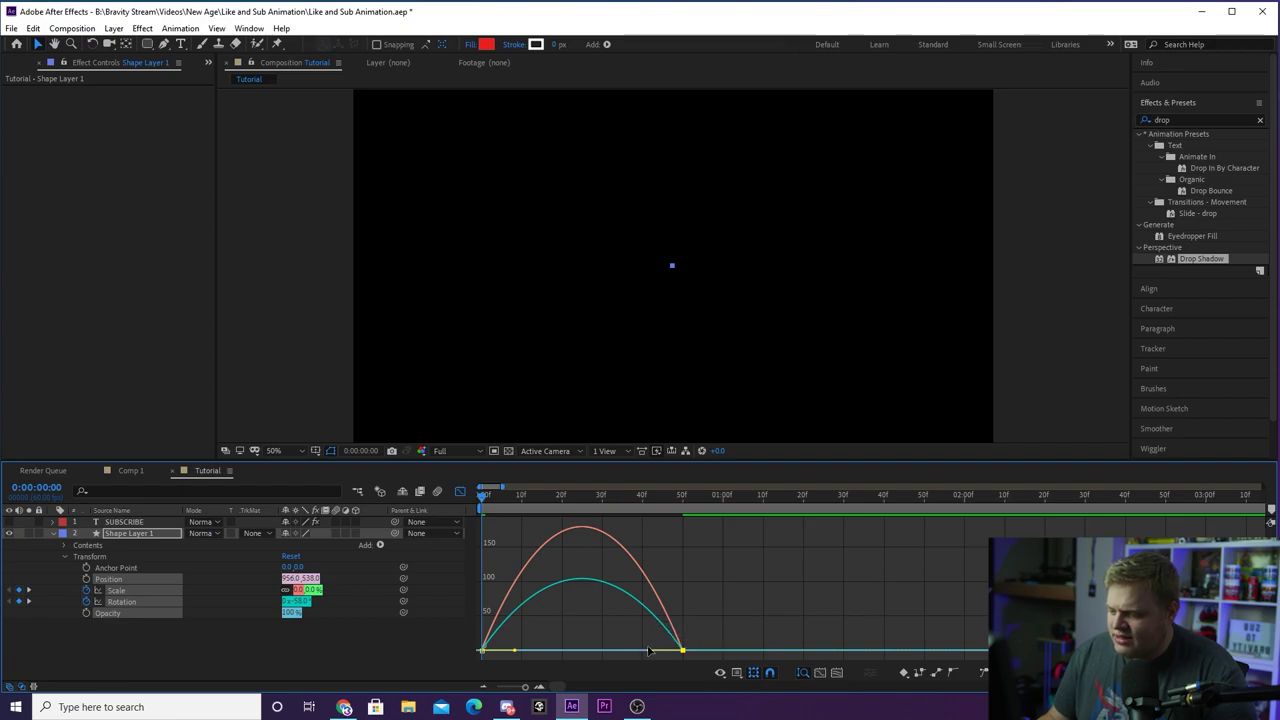
drag(645, 655, 582, 651)
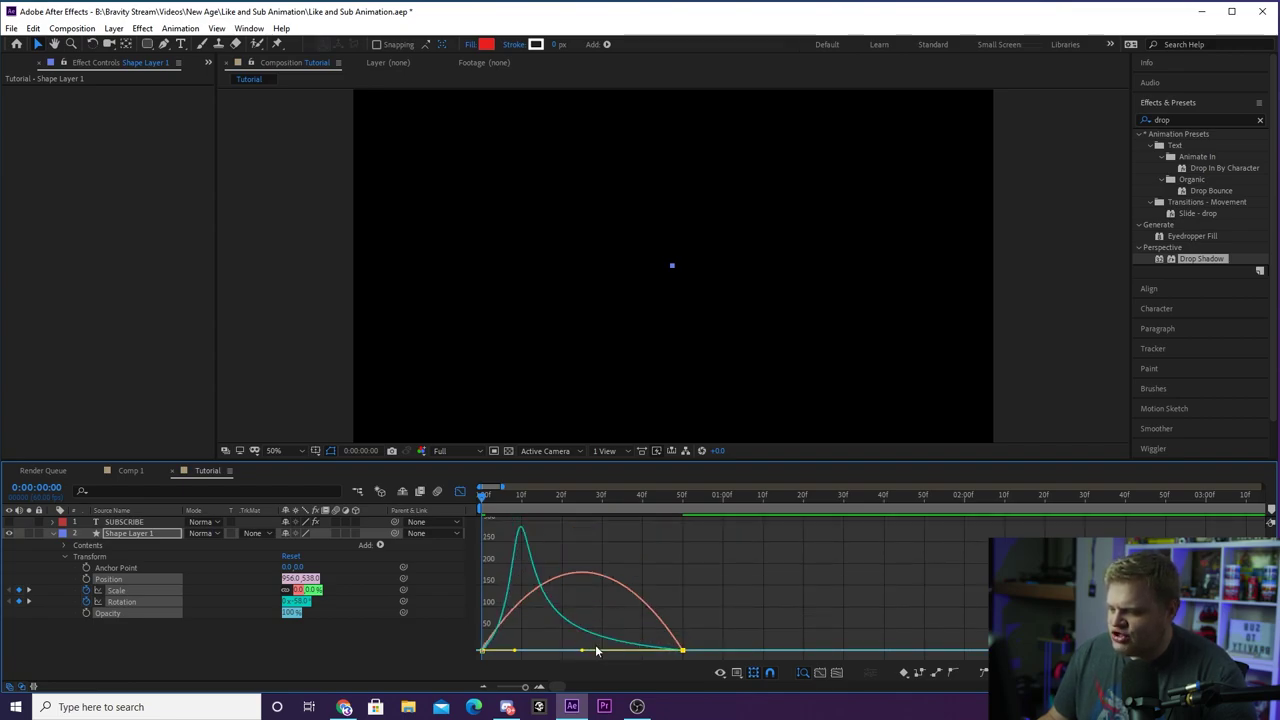
Step: Give the Rotation speed curve the same early spike and return to the layer timeline
click(664, 648)
drag(650, 648, 482, 648)
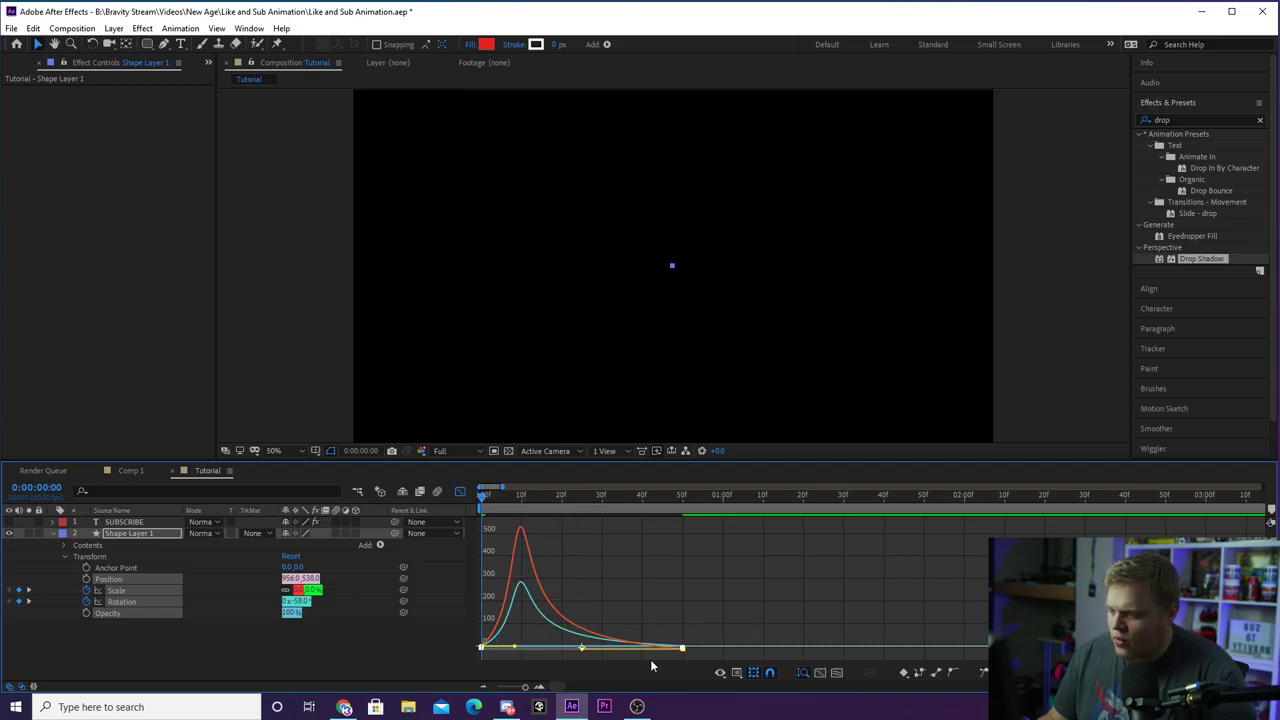
click(460, 492)
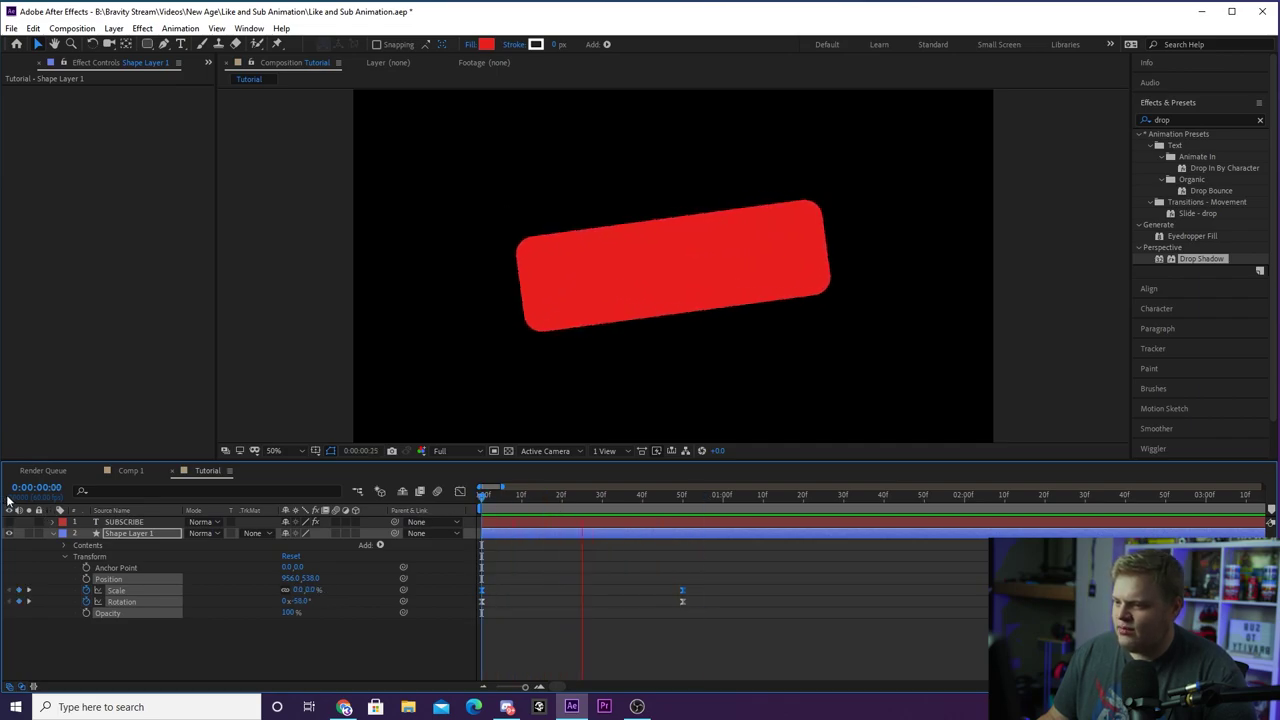
Step: Set Rotation to about 9° at frame 50 for an overshoot
key(space)
click(680, 496)
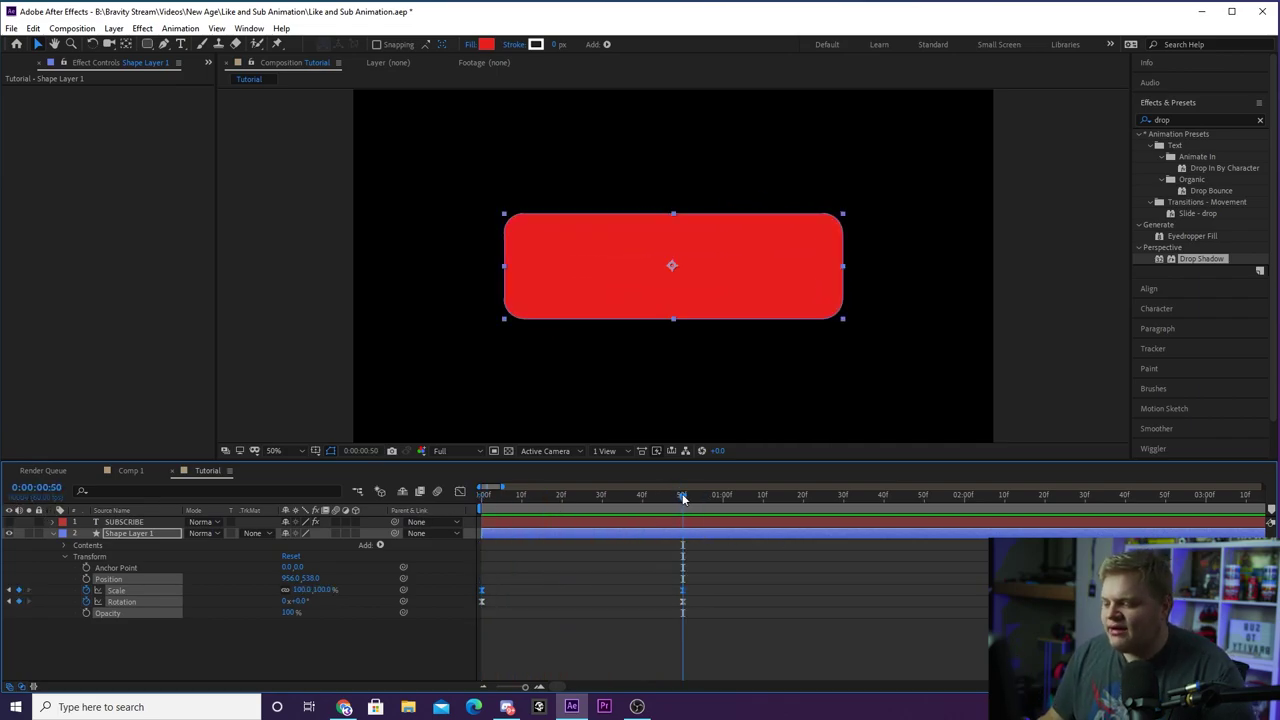
click(682, 498)
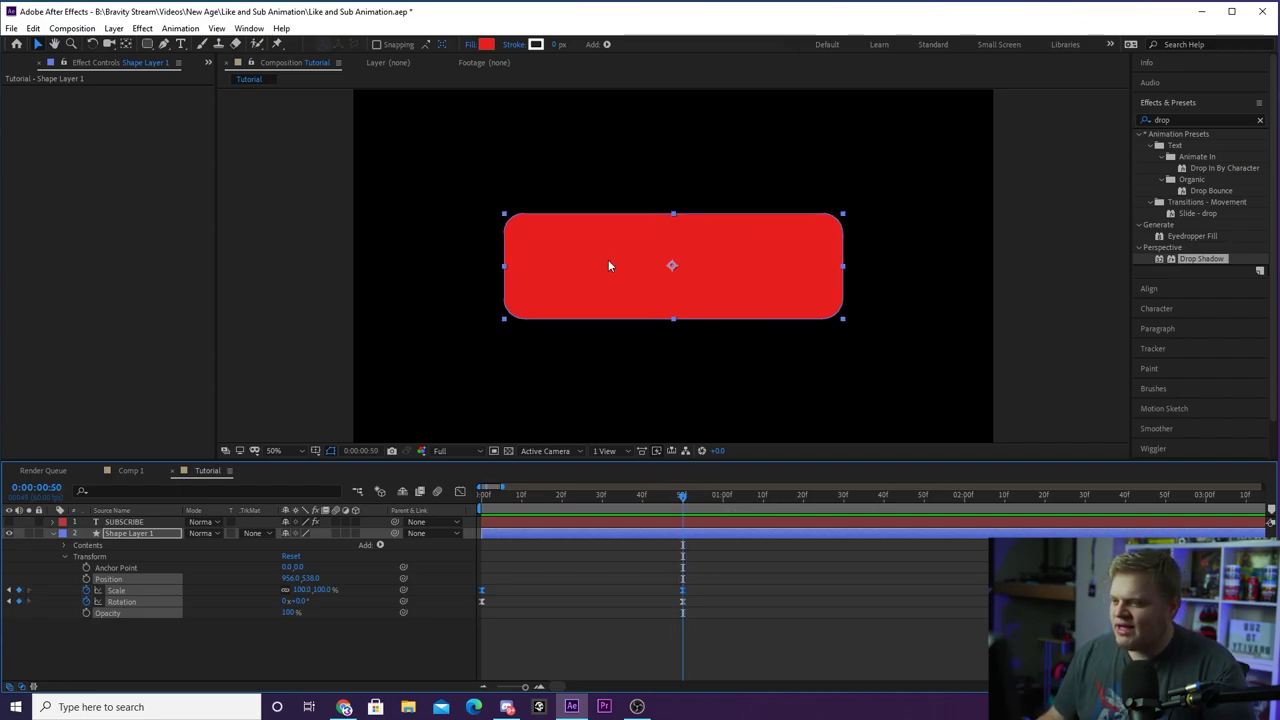
click(254, 660)
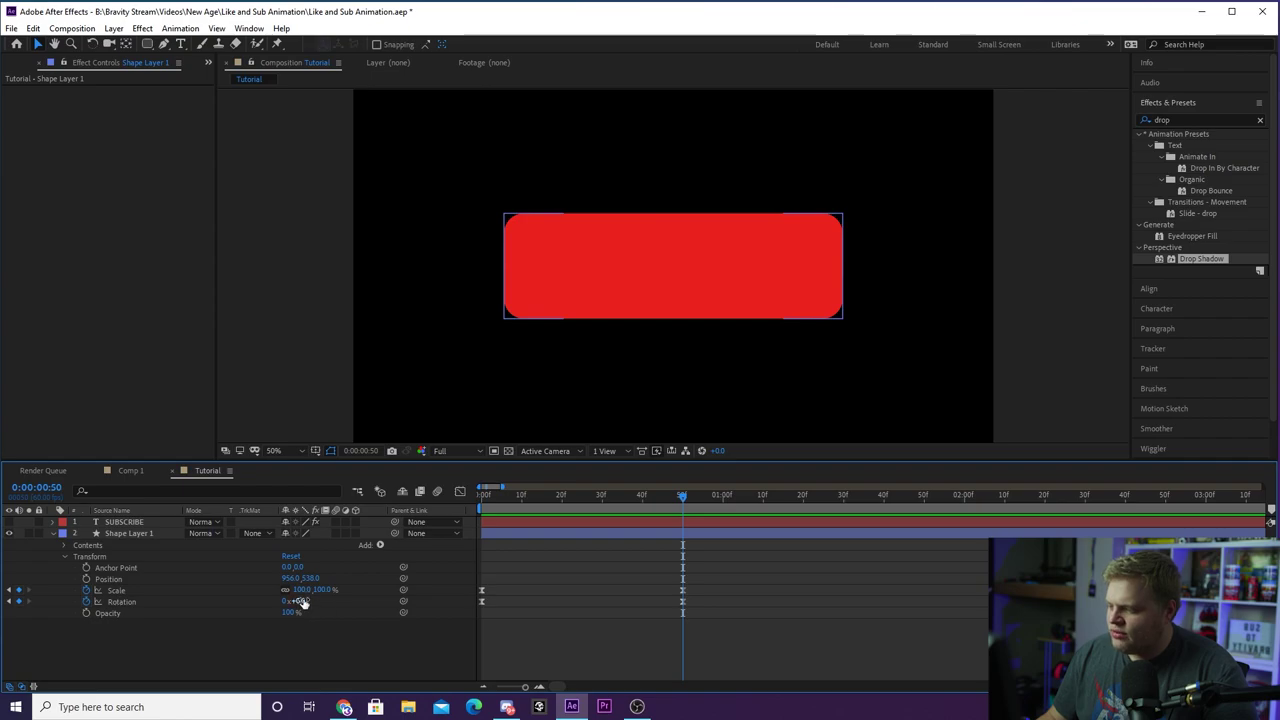
drag(303, 601, 310, 601)
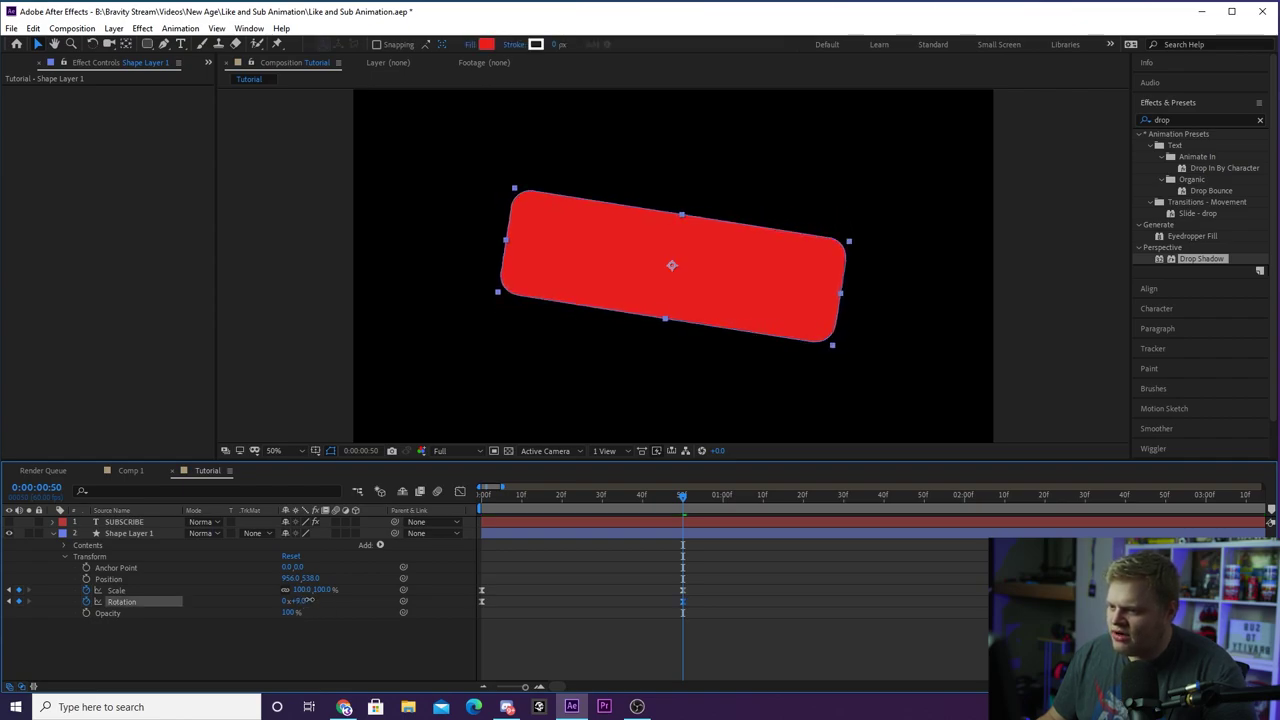
click(271, 647)
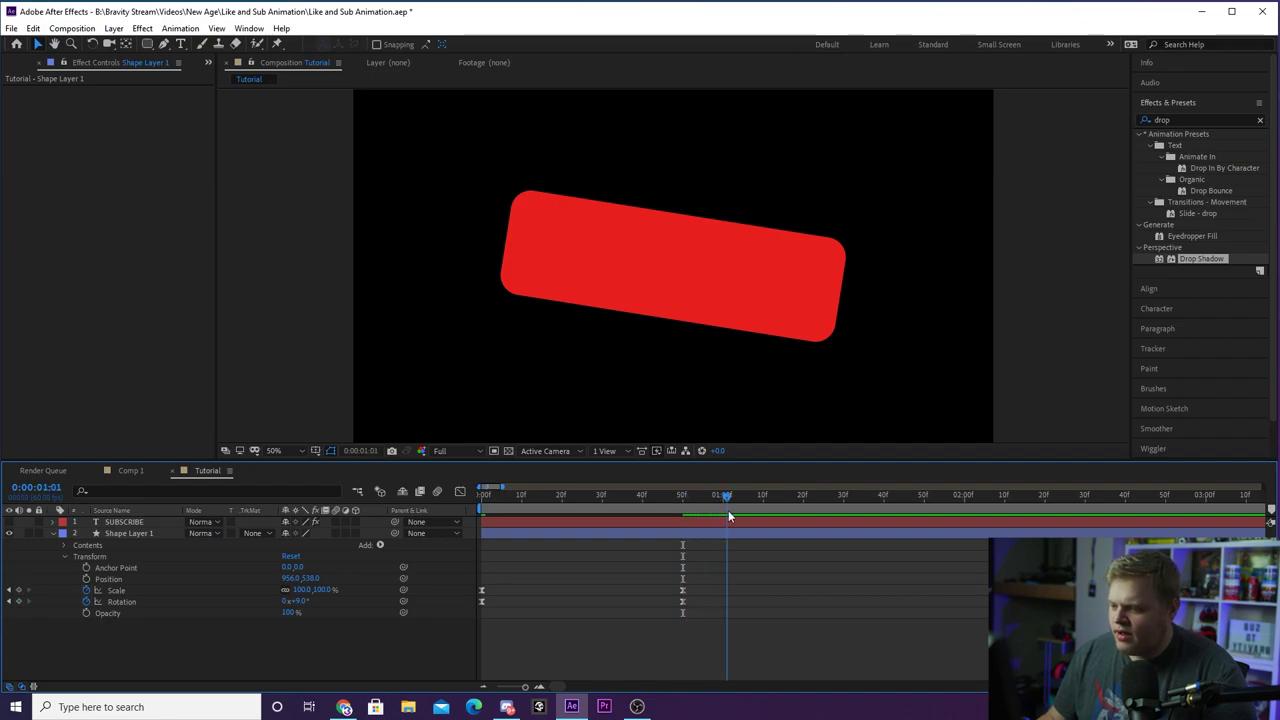
Step: Add a 0° Rotation keyframe at 0:00:01:02 and scrub through the overshoot
click(352, 581)
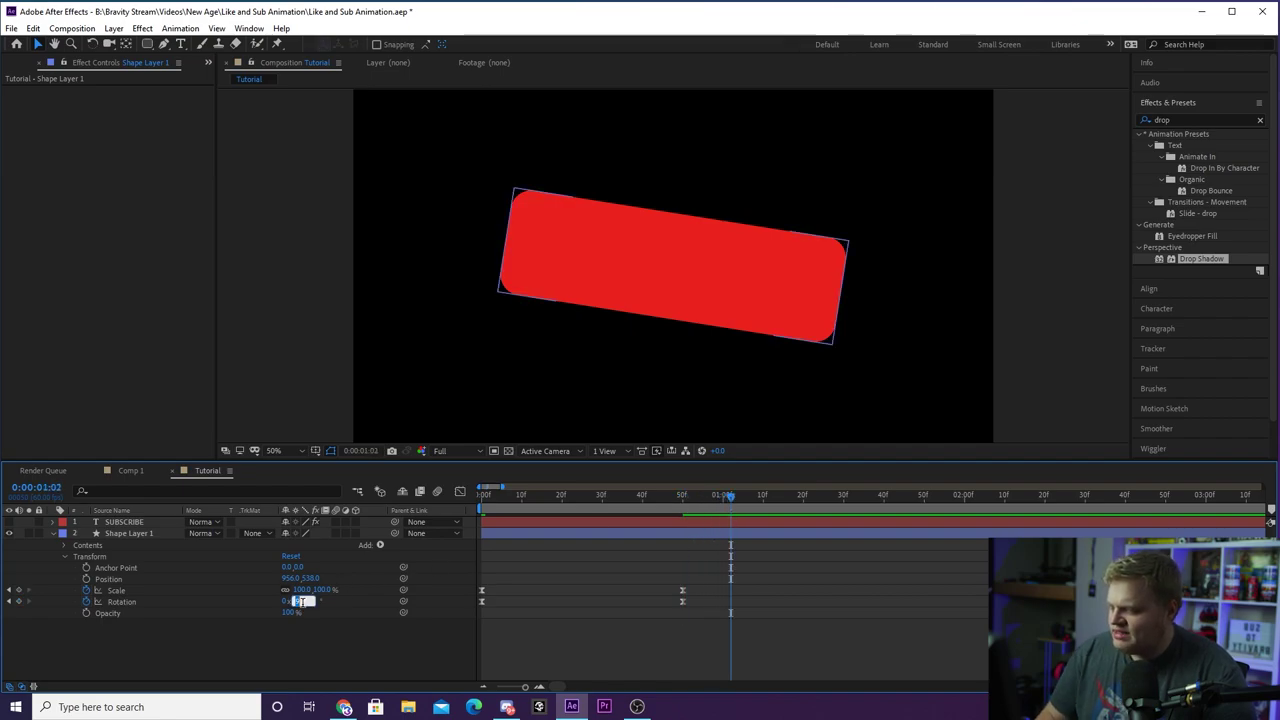
text(0)
key(Return)
click(627, 495)
drag(632, 515, 737, 513)
key(Home)
Step: Move the final 0° Rotation keyframe a few frames later and preview the result
key(space)
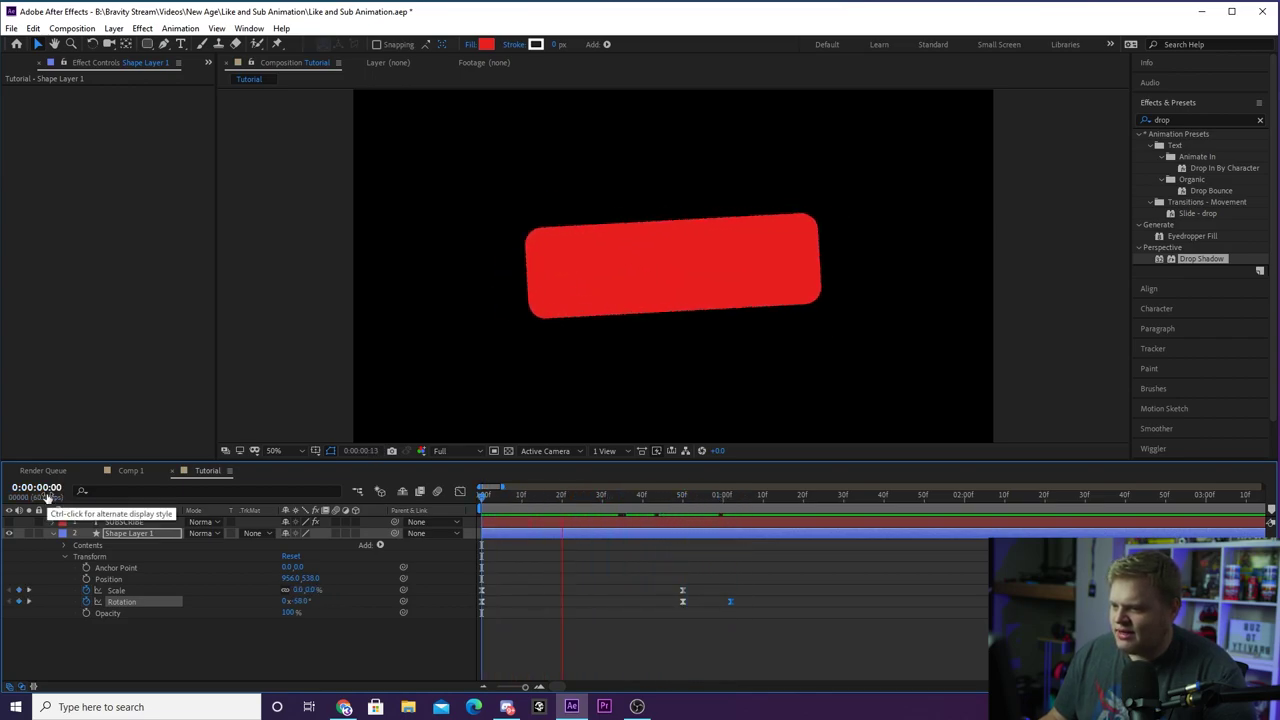
key(space)
drag(732, 601, 758, 601)
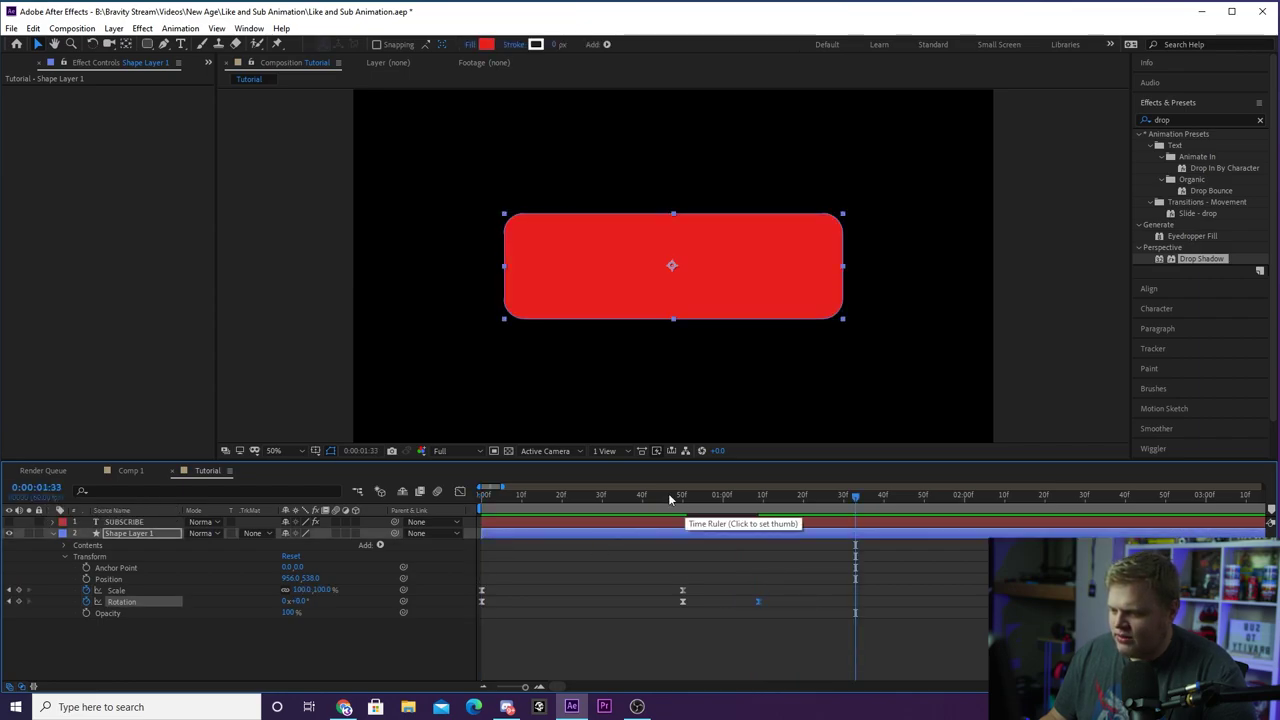
key(Home)
key(space)
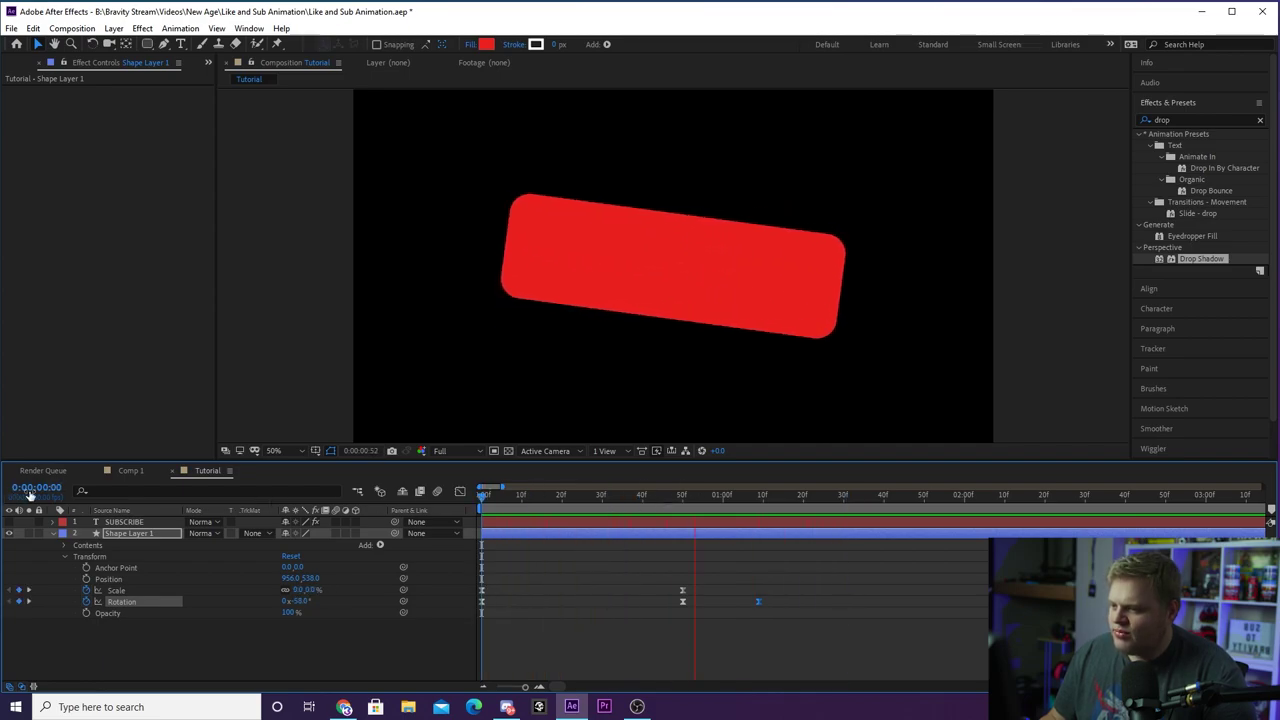
key(space)
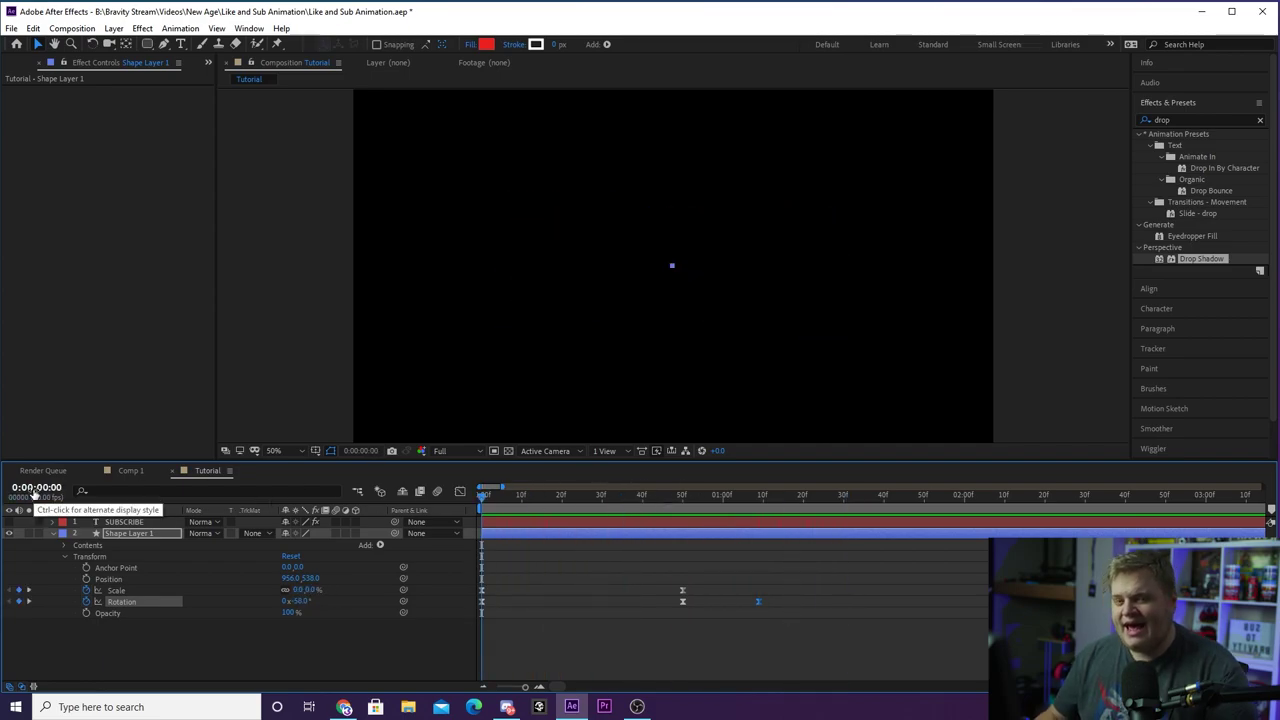
Step: Set viewer magnification to Fit and preview the full animation
click(274, 451)
click(290, 215)
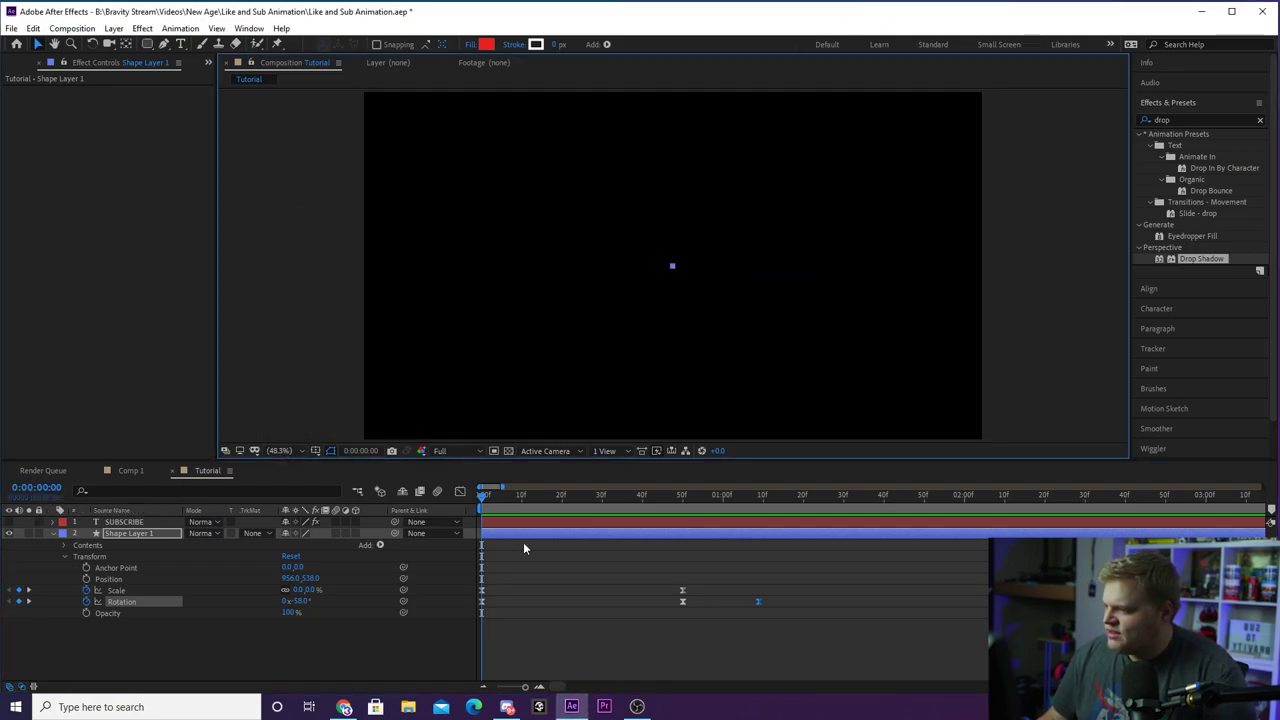
key(space)
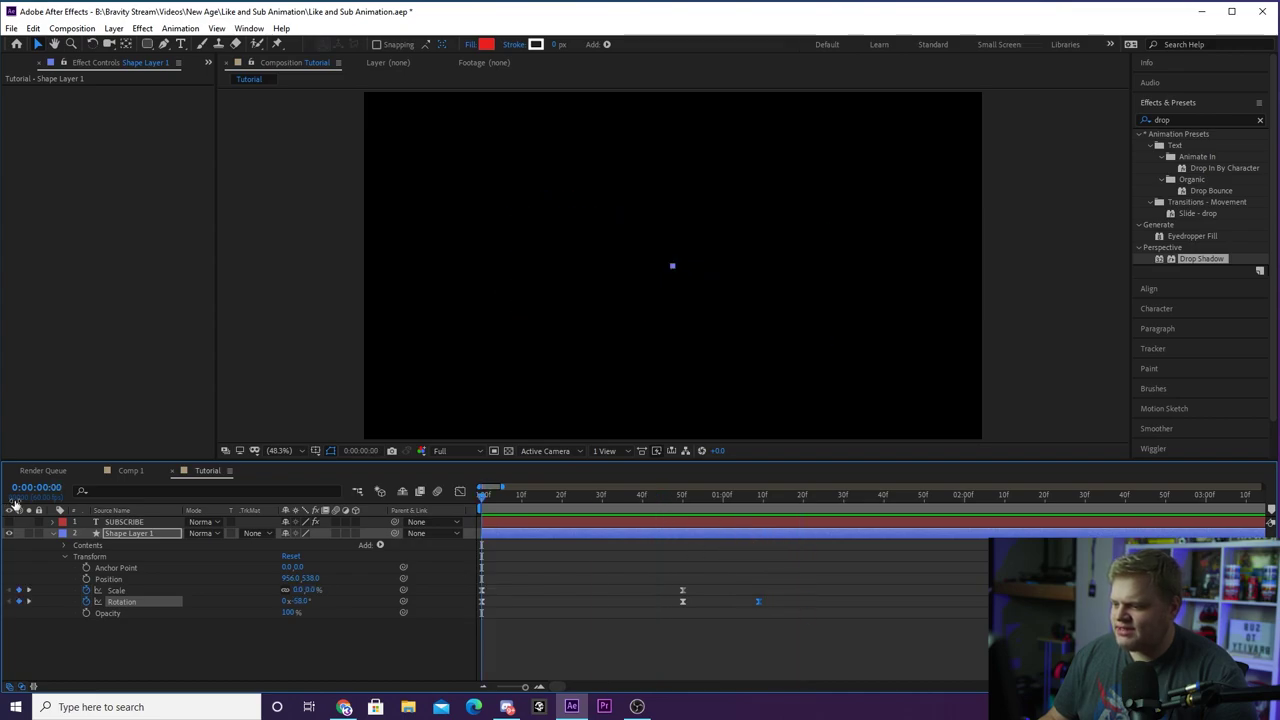
click(824, 493)
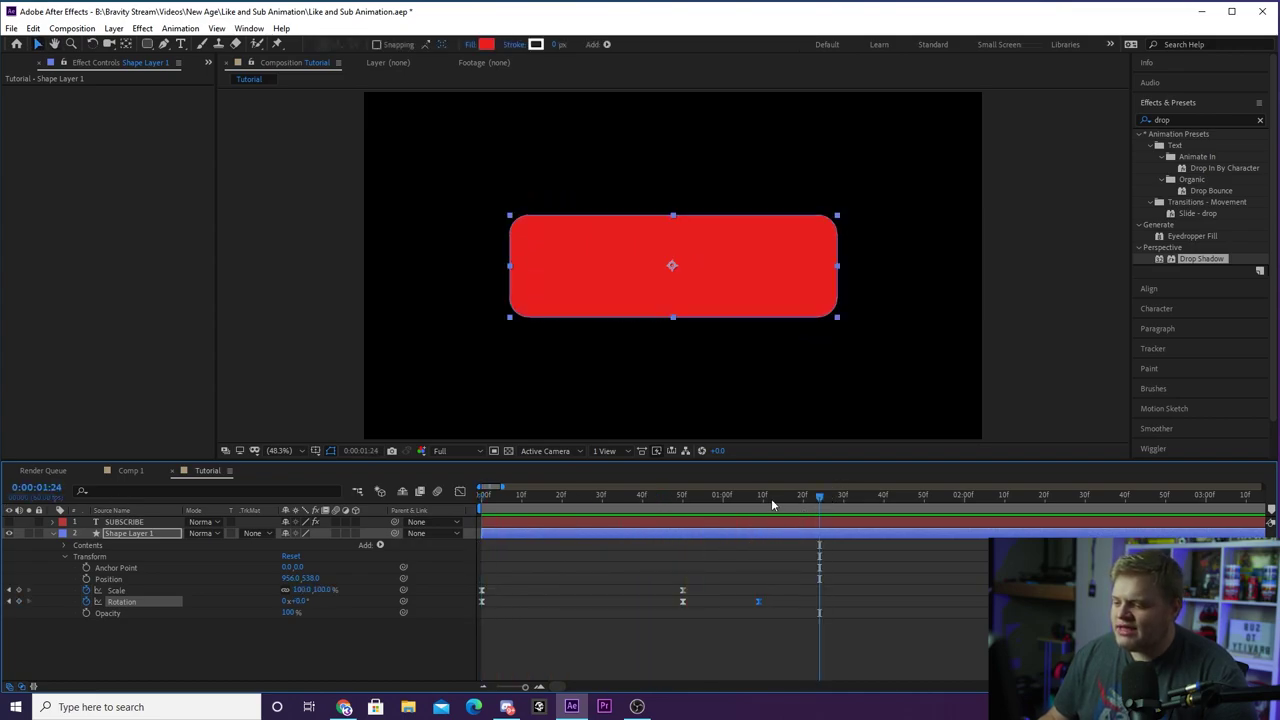